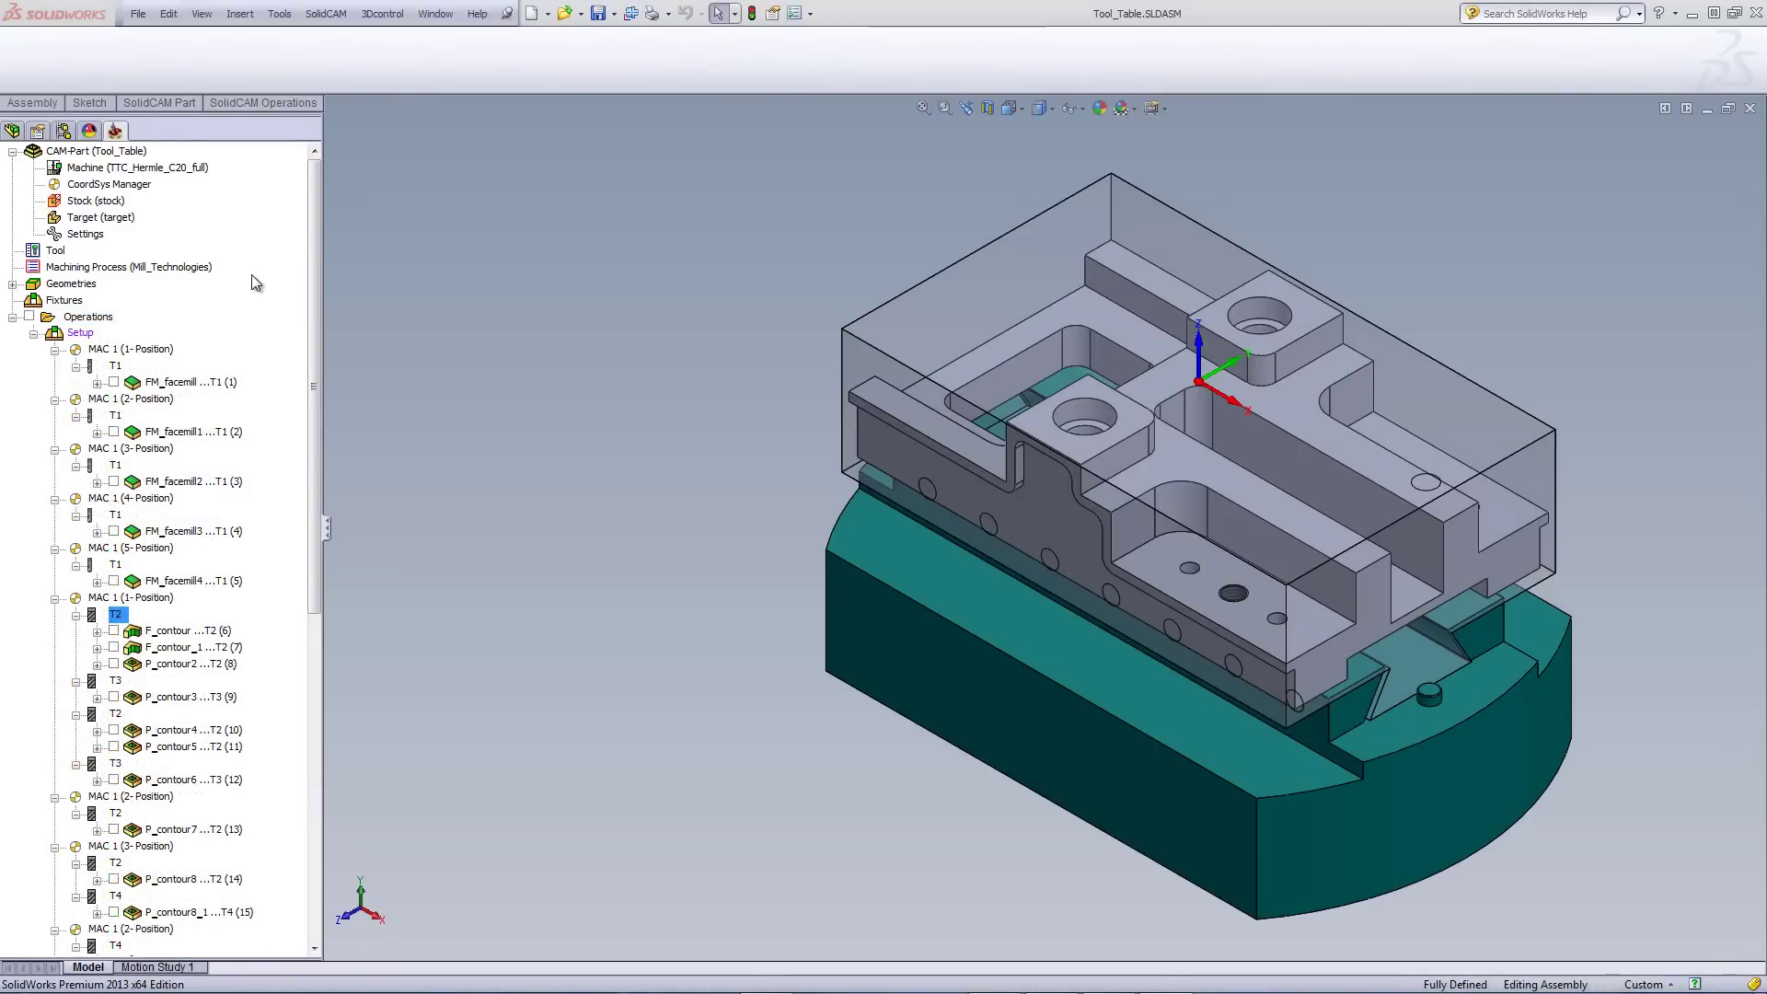
Examine the T1 tool entries under the five machine positions in the operations tree.
click(116, 367)
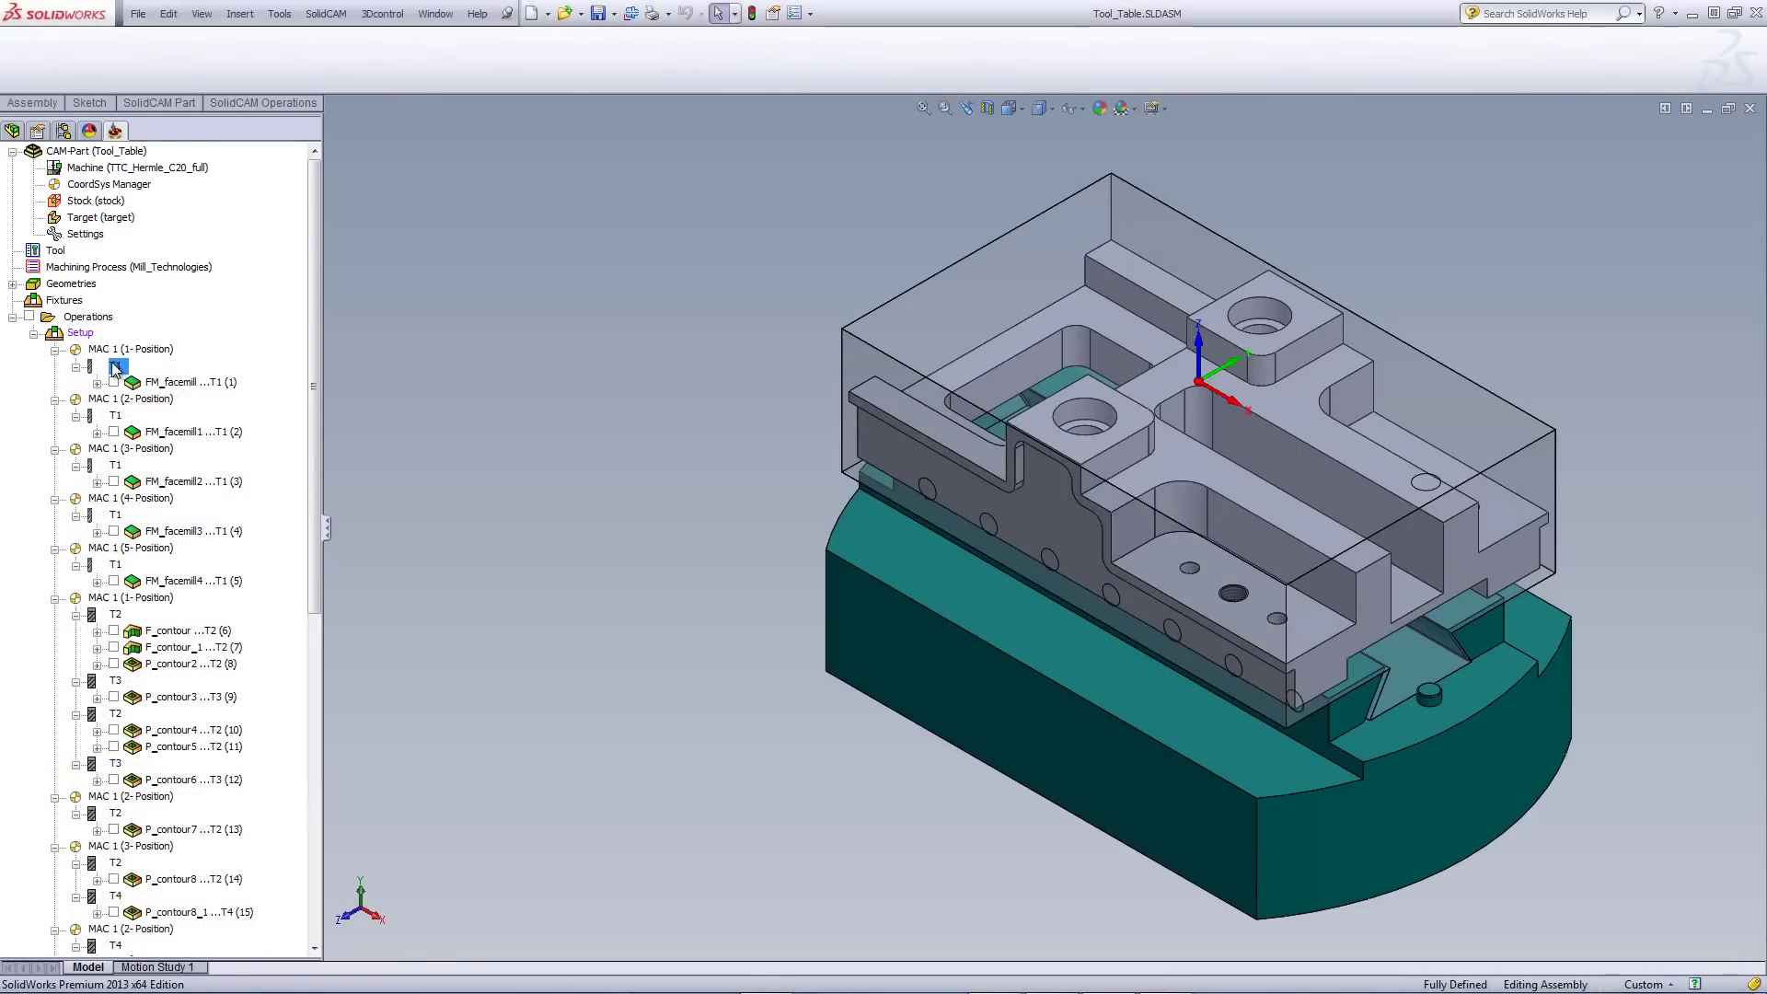
click(117, 416)
click(119, 467)
click(117, 515)
click(119, 564)
click(116, 515)
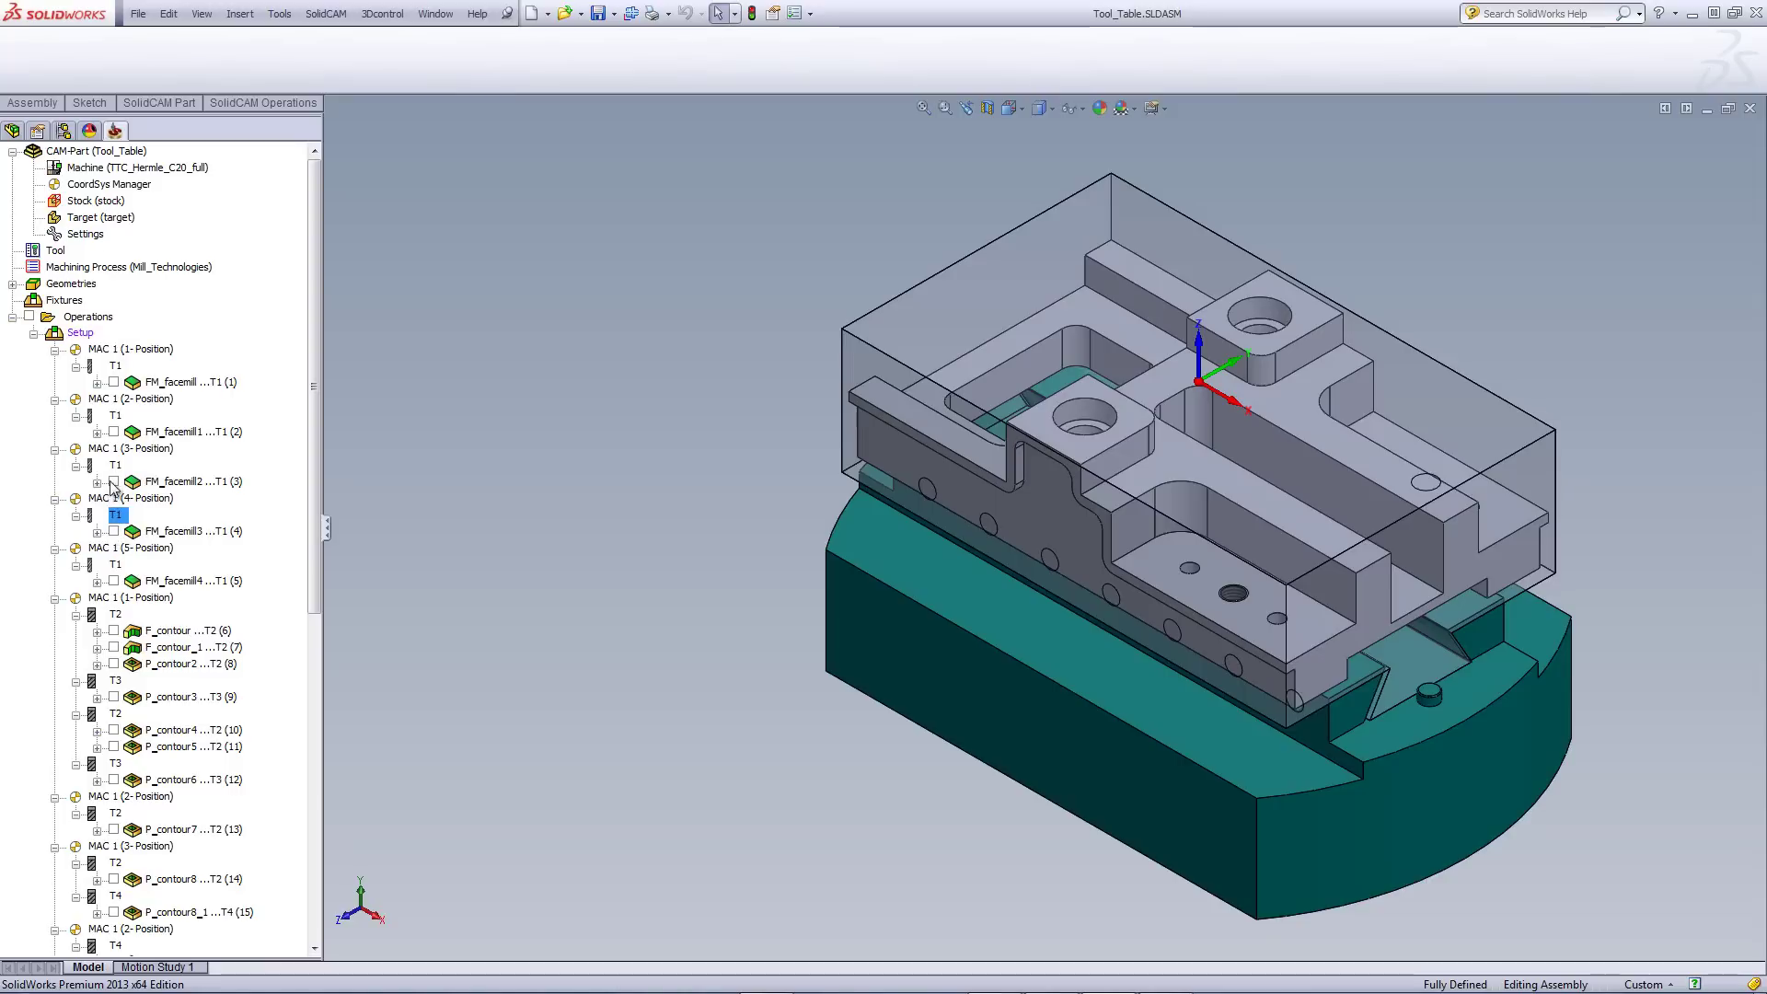
click(114, 367)
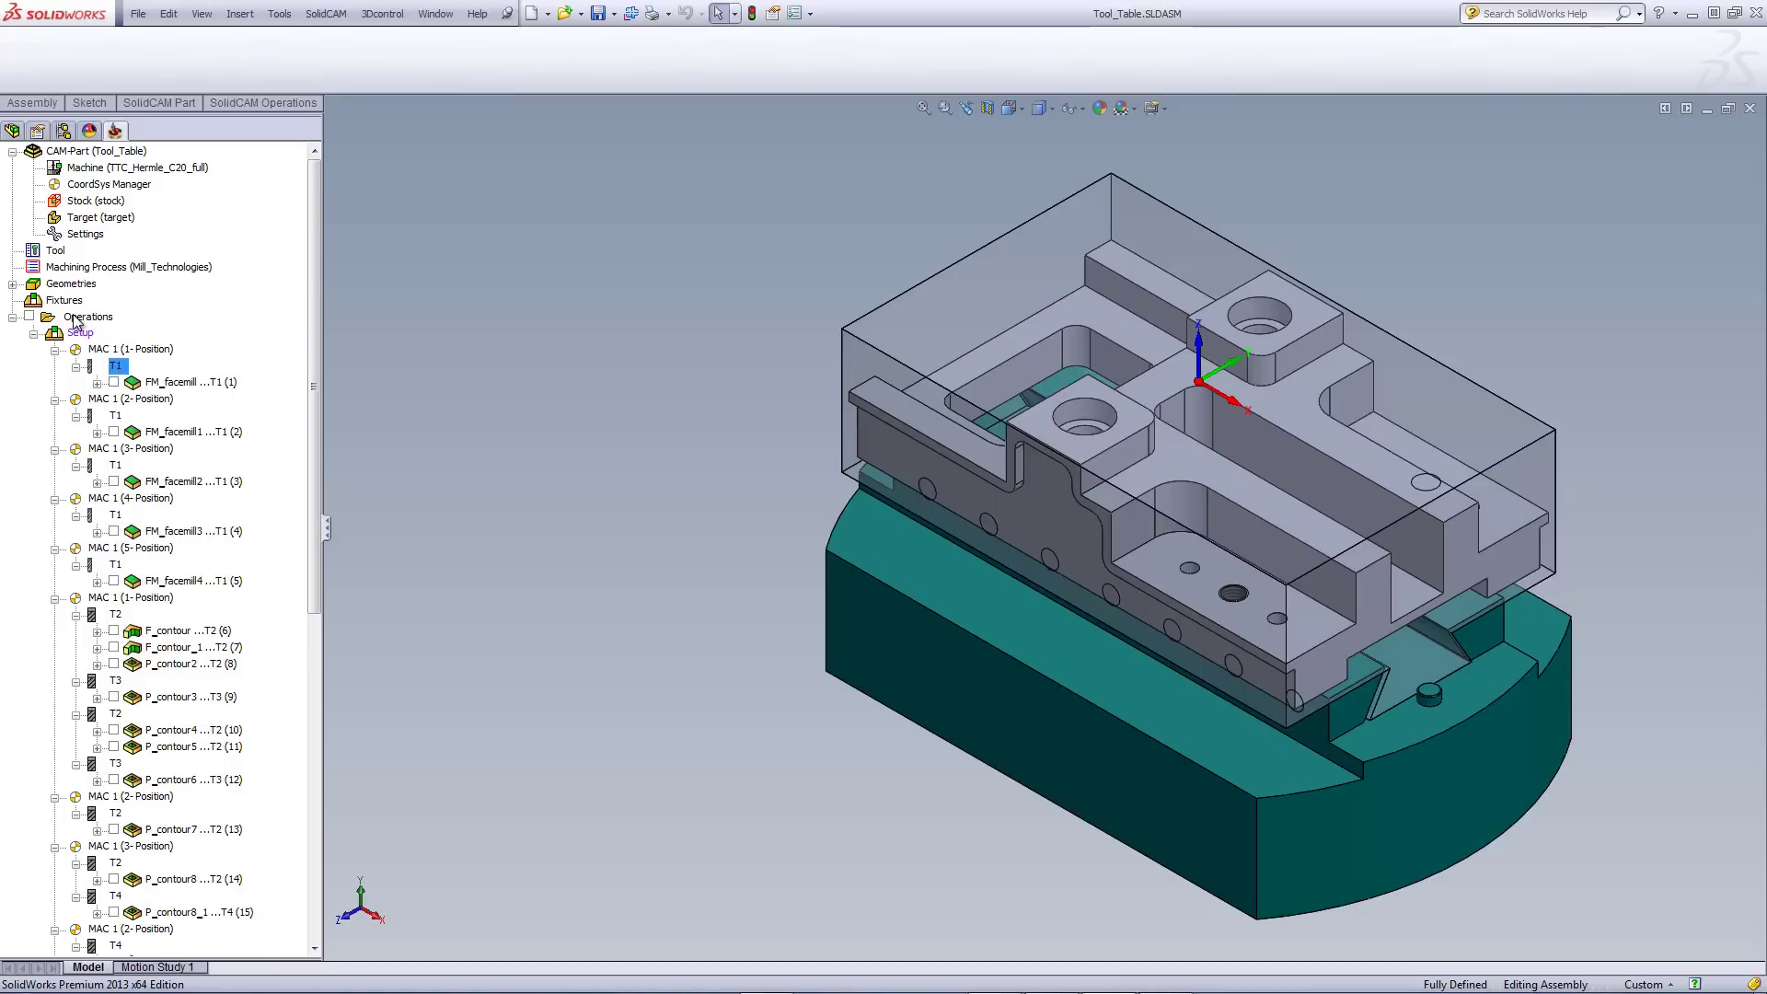
Hide the tools in the CAM tree for all operations.
right_click(77, 321)
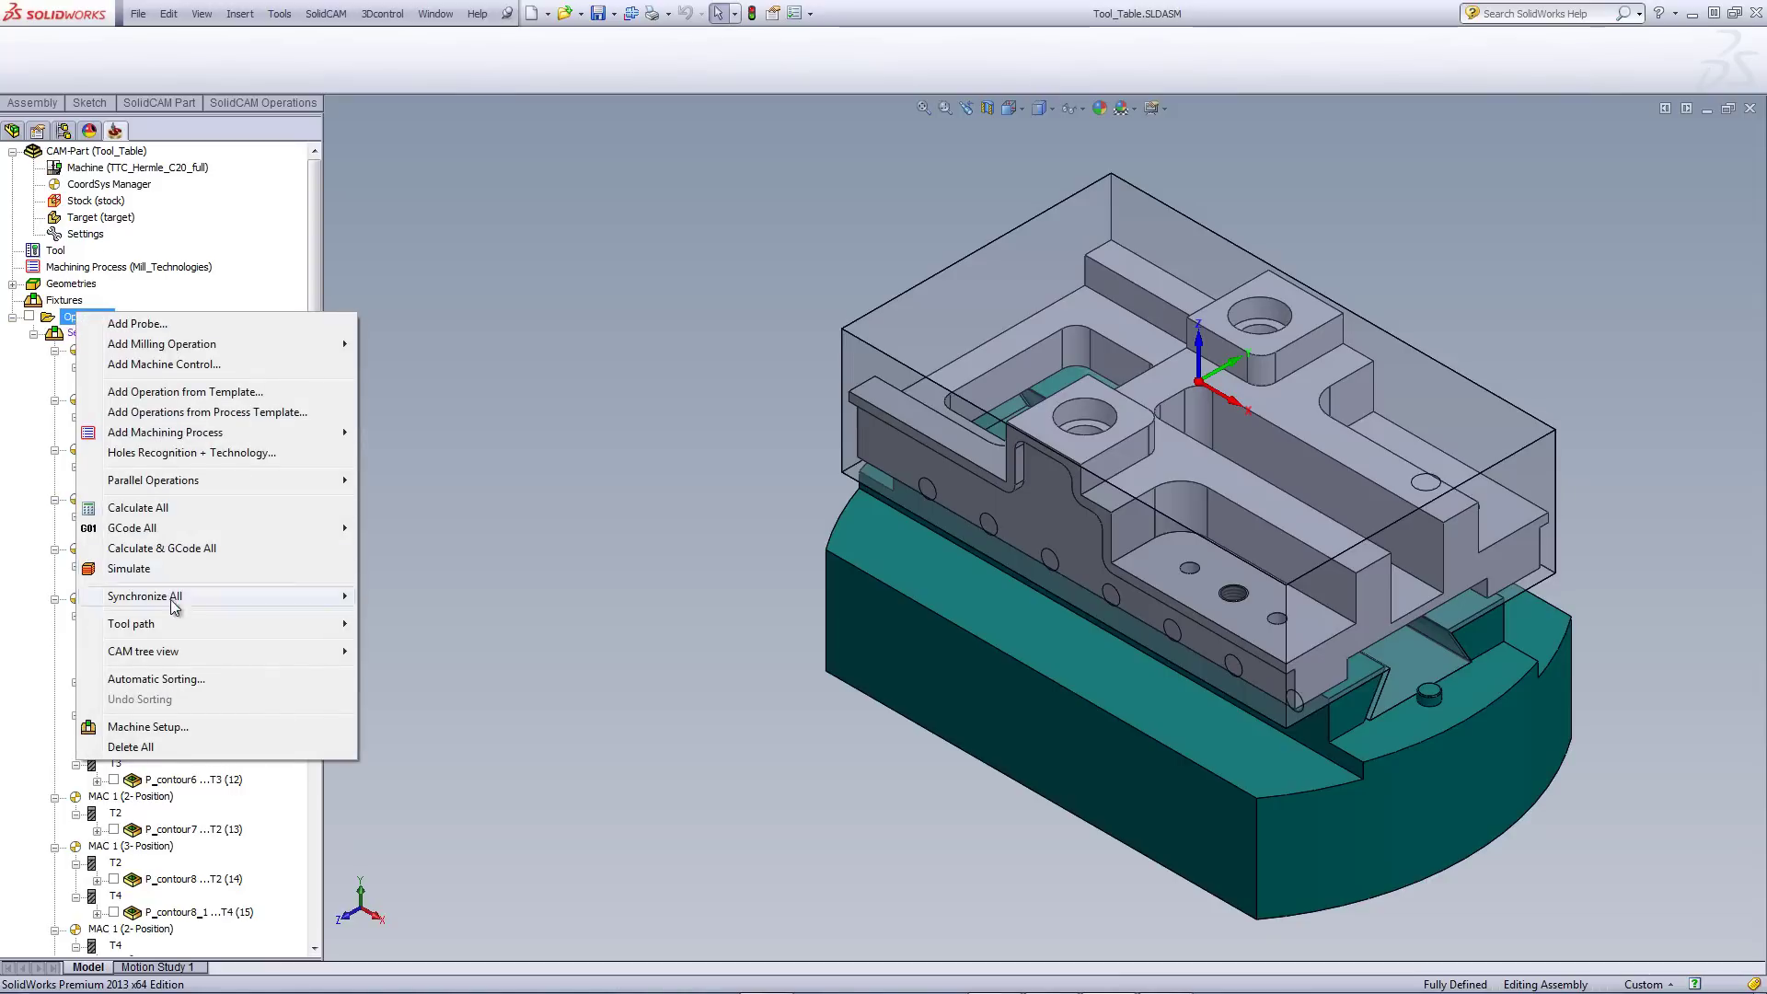
mouse_move(156, 658)
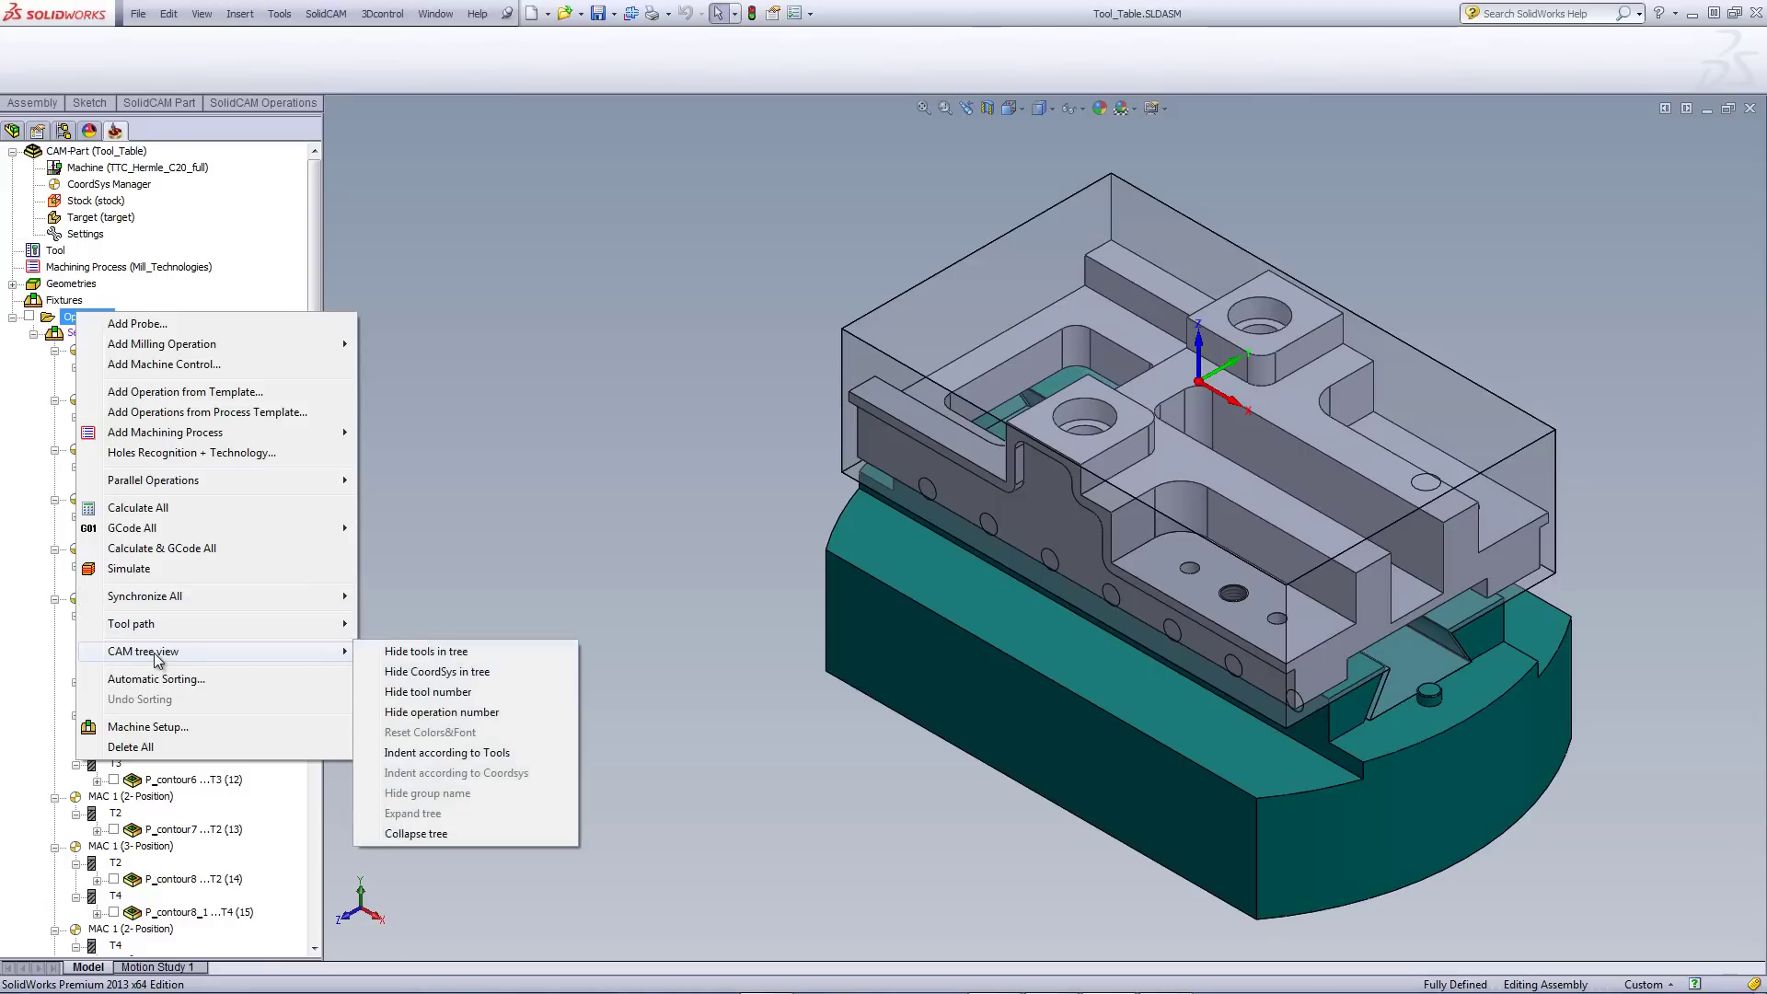
click(490, 651)
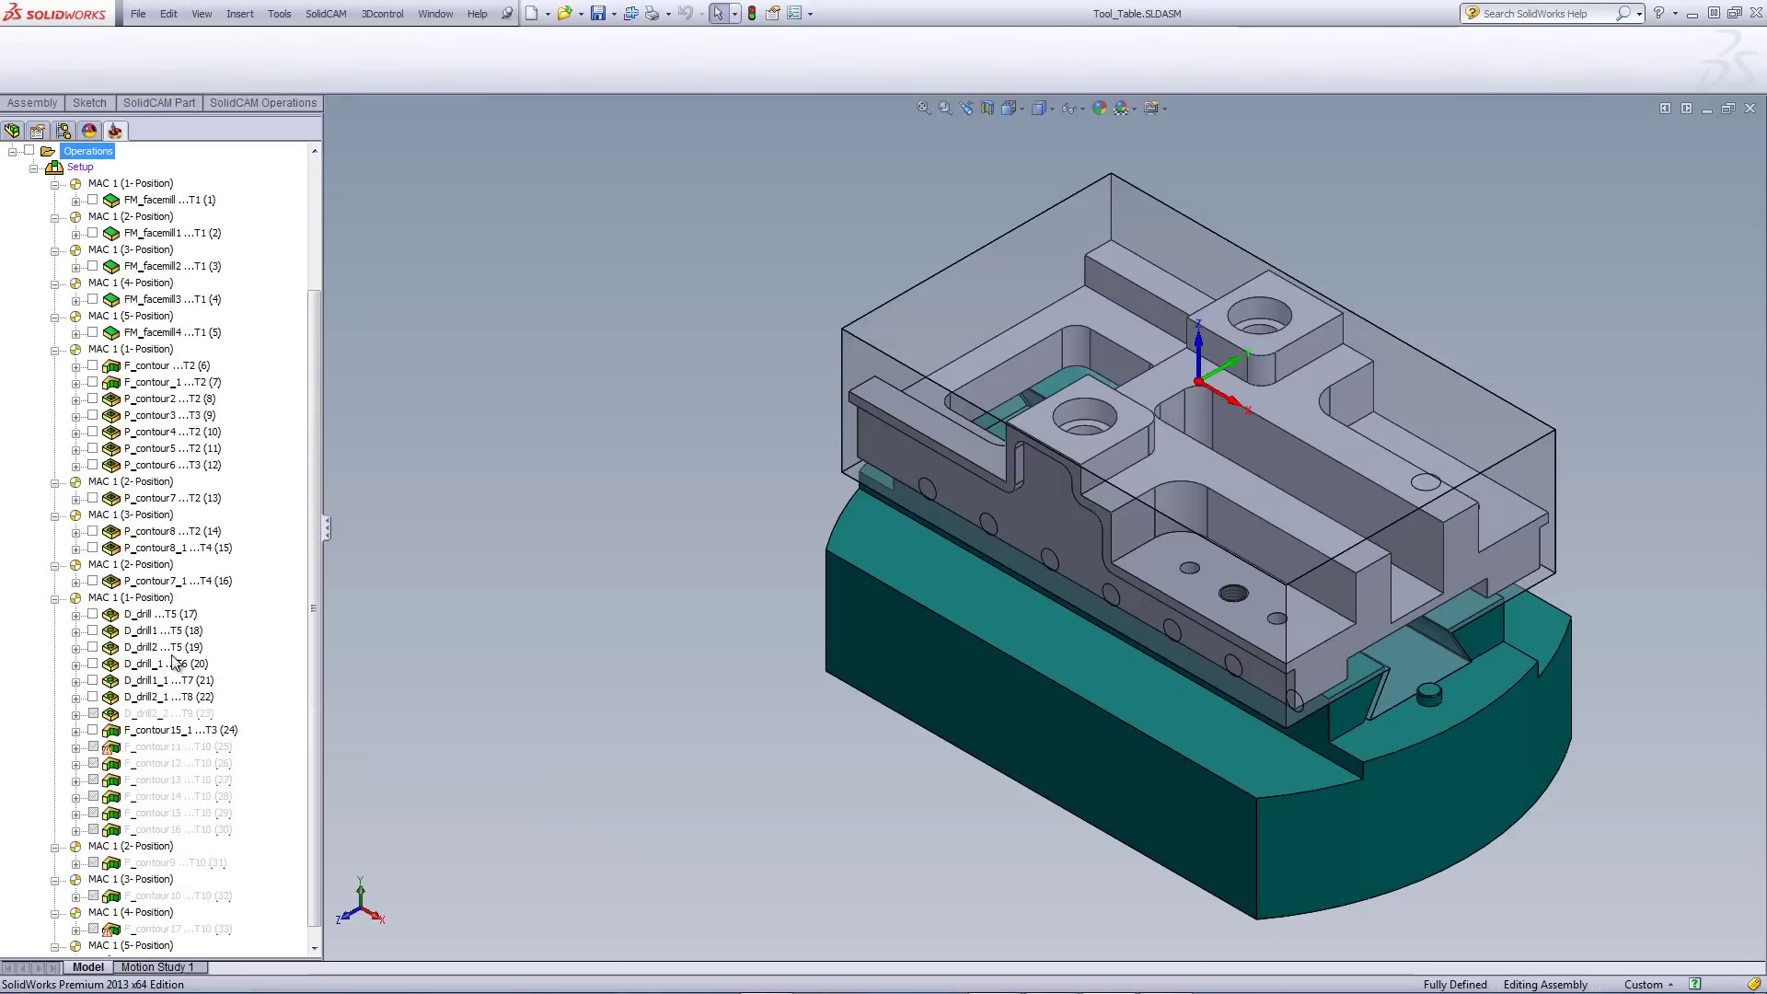
Show the tools in the CAM tree again.
right_click(95, 152)
mouse_move(144, 495)
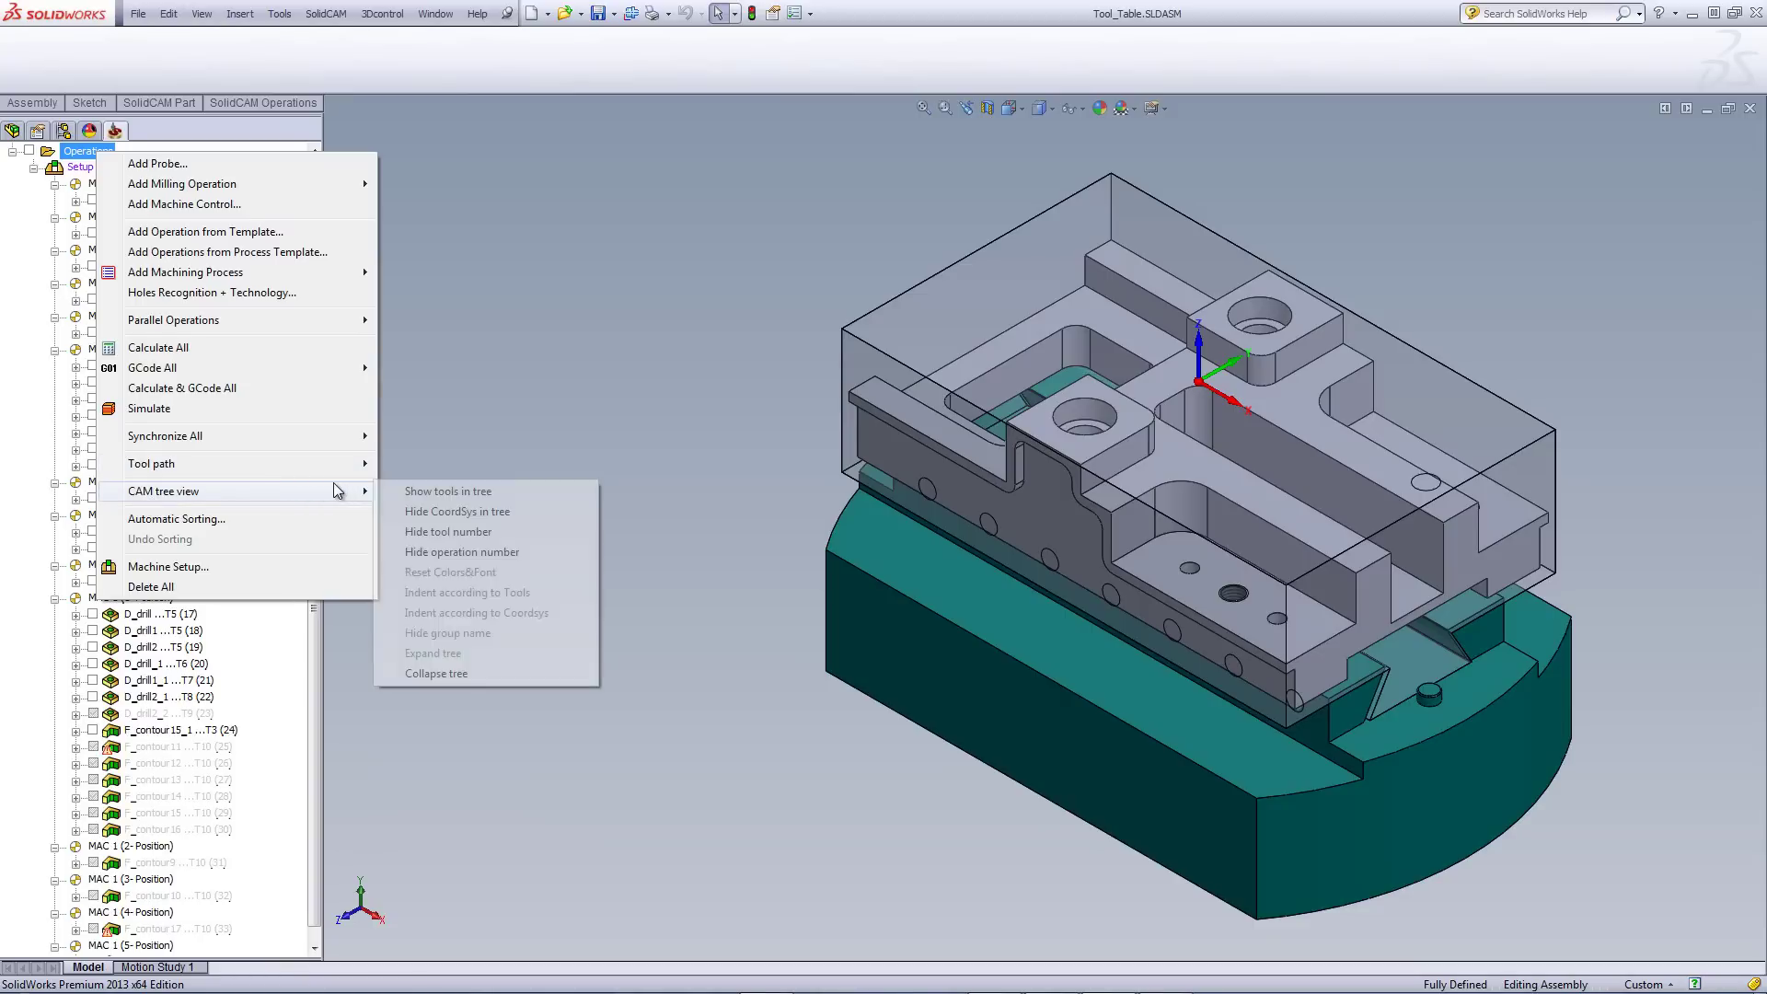
click(494, 495)
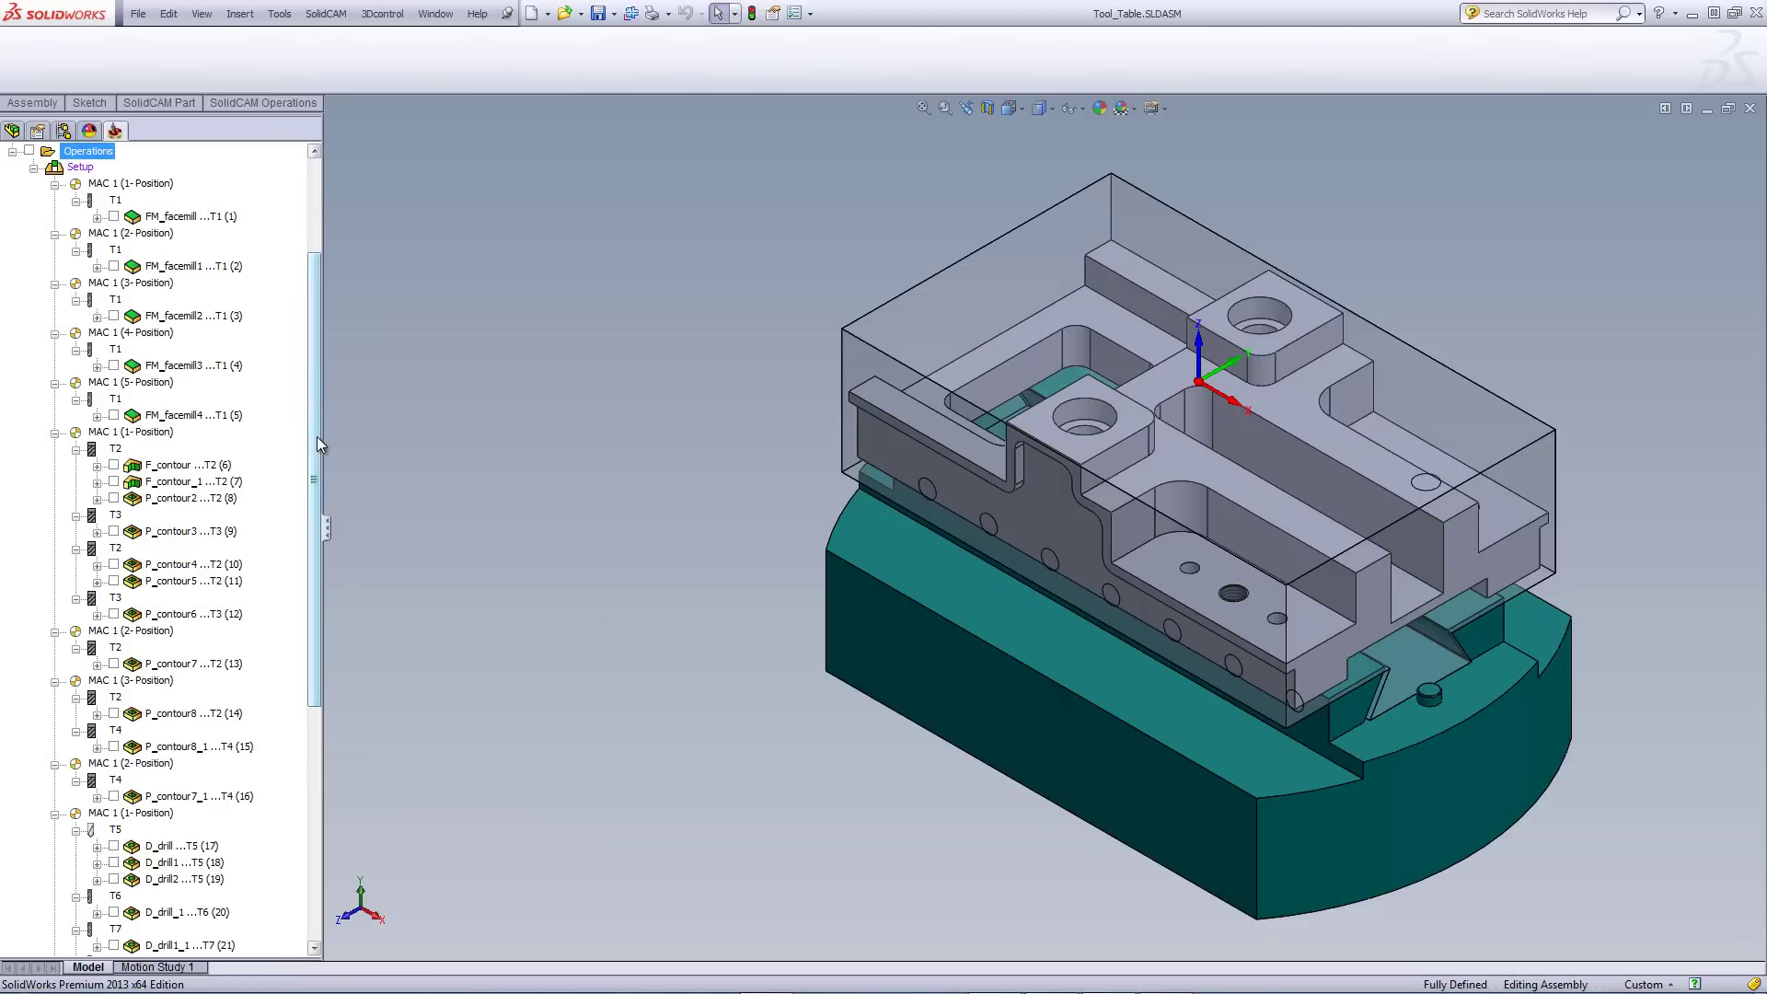
drag(317, 436, 427, 300)
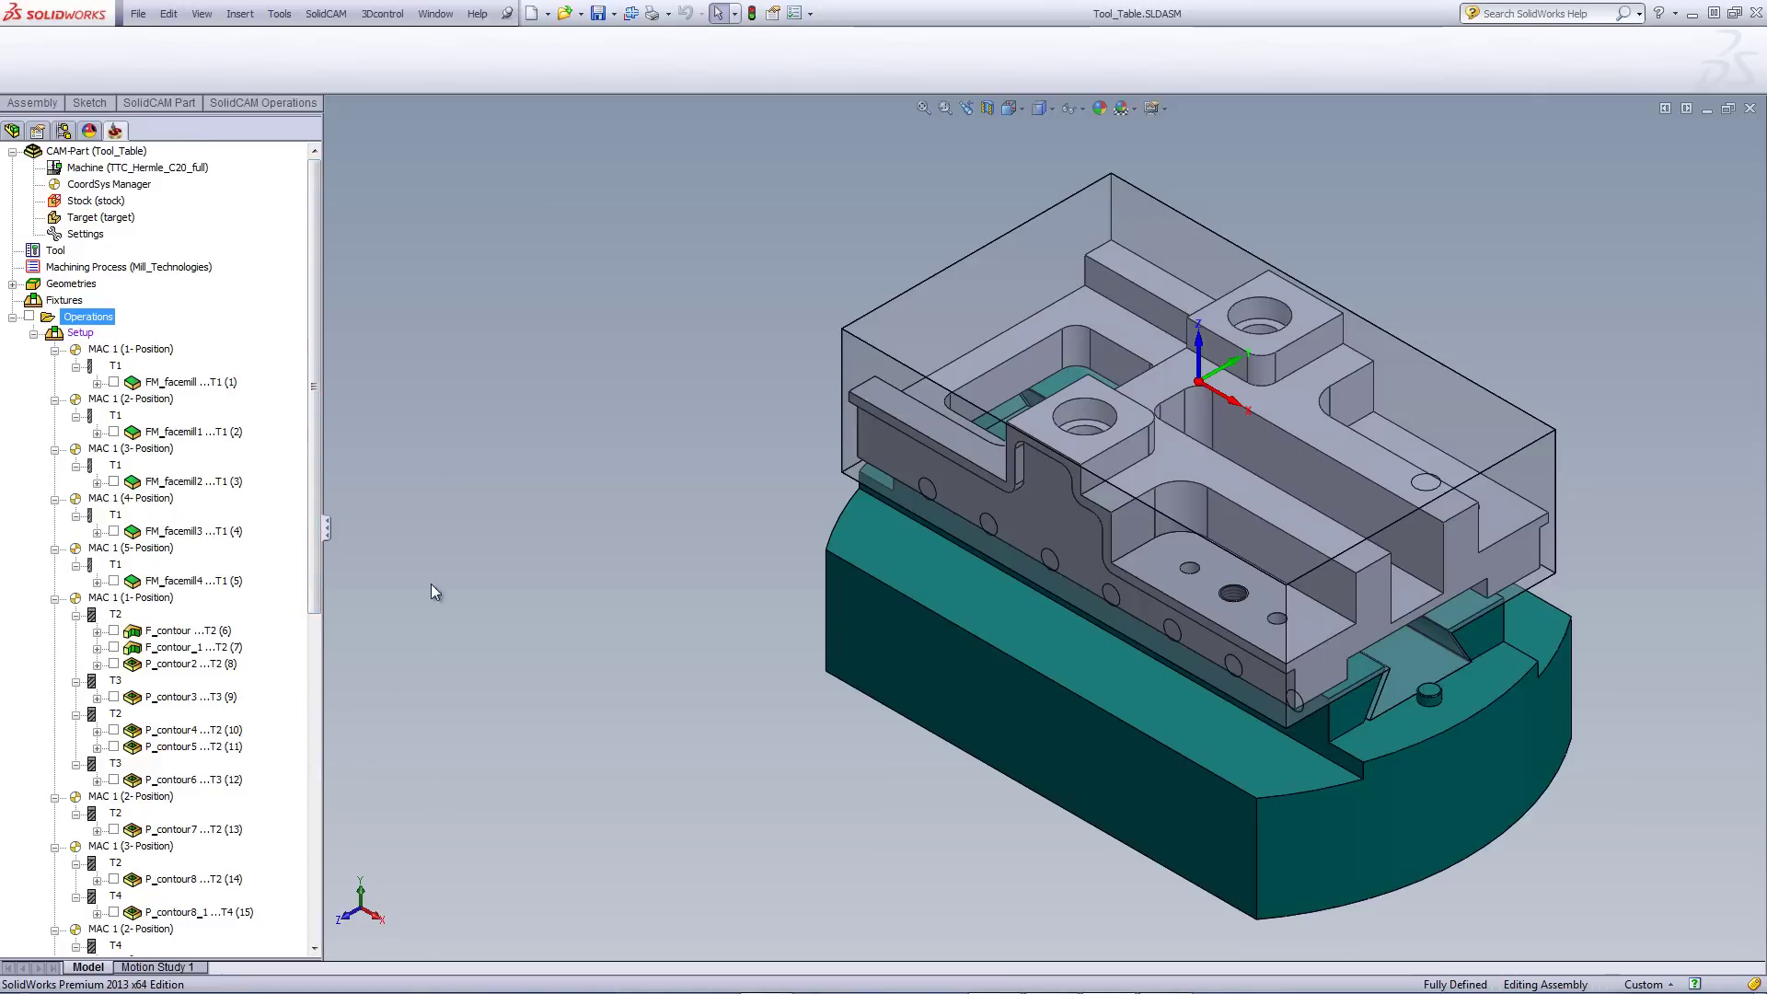
Open the tool data of the first T2 group and list all operations using the current tool.
right_click(117, 617)
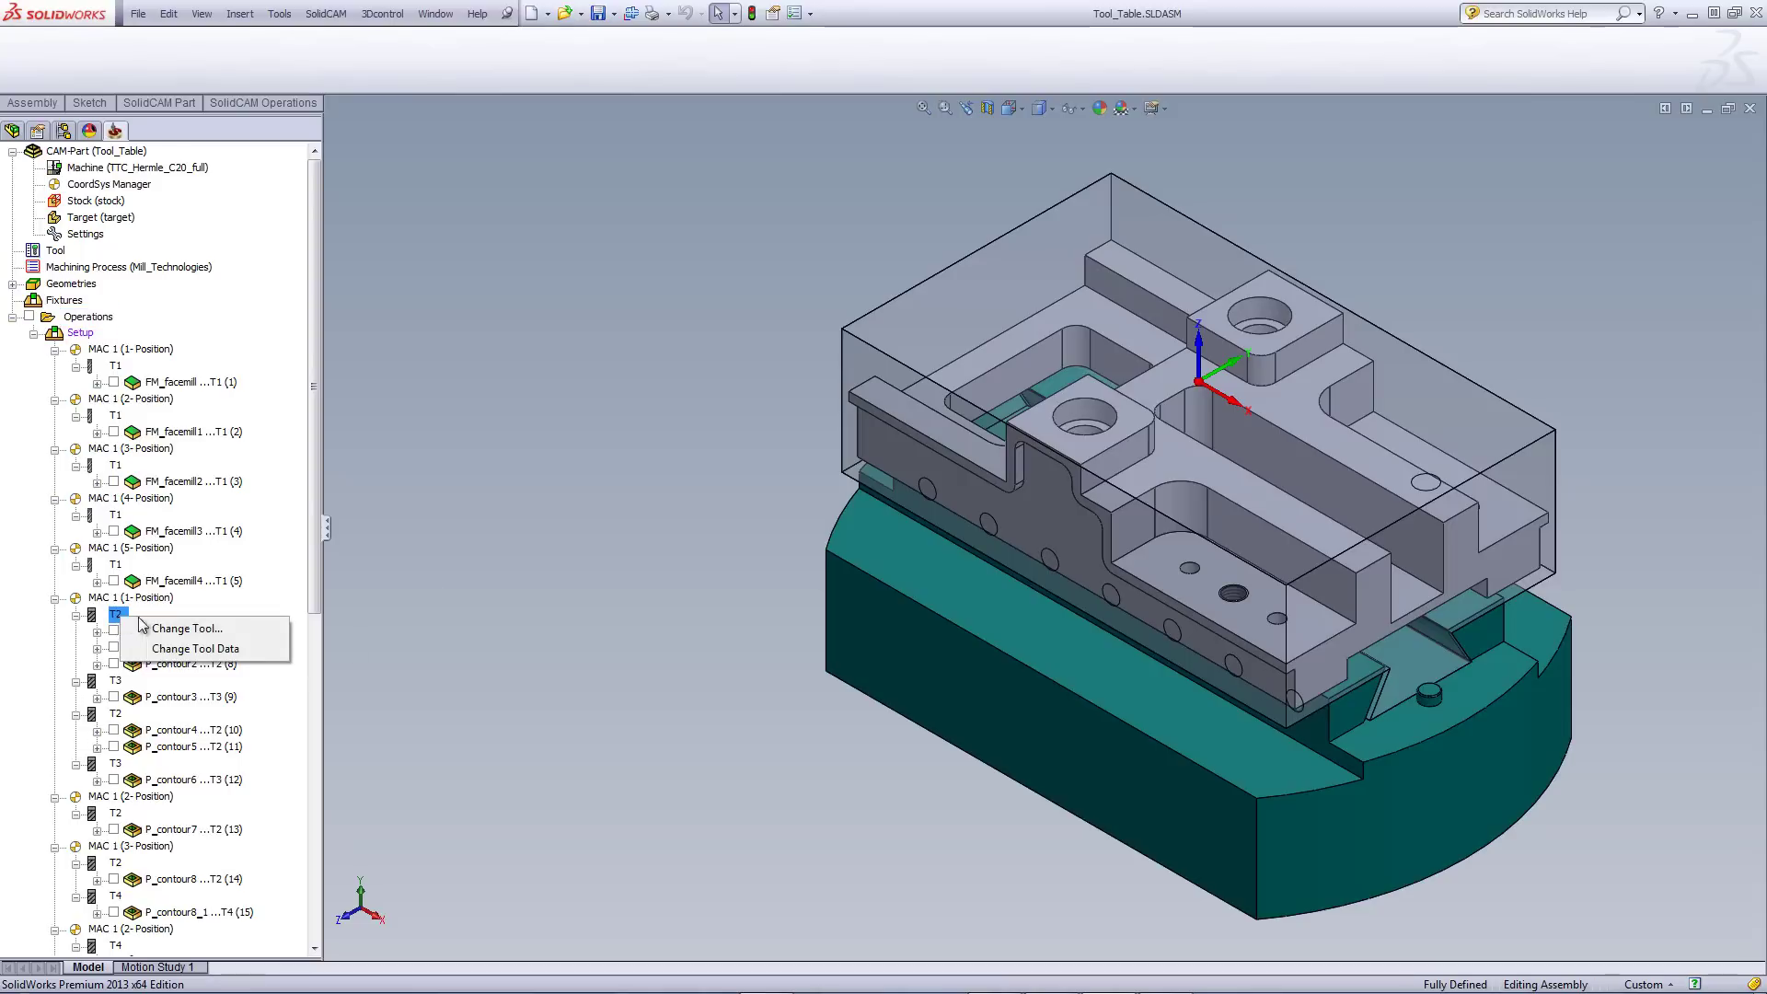
click(195, 650)
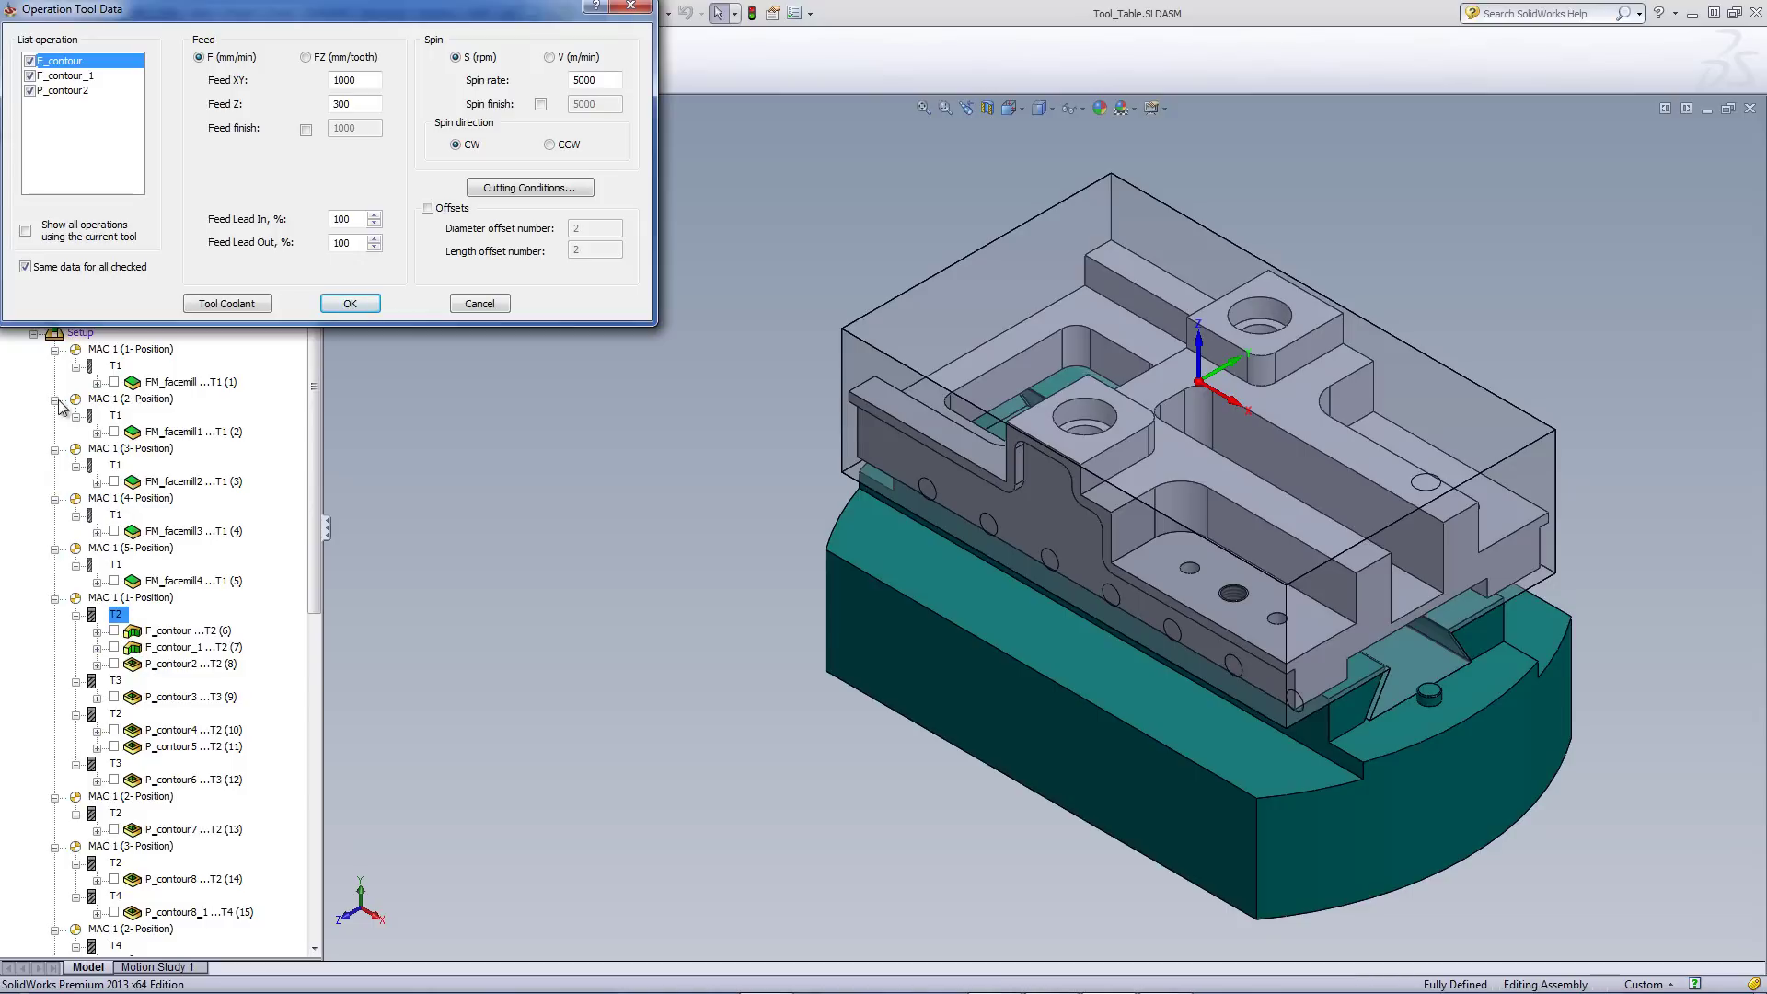
click(26, 266)
click(25, 231)
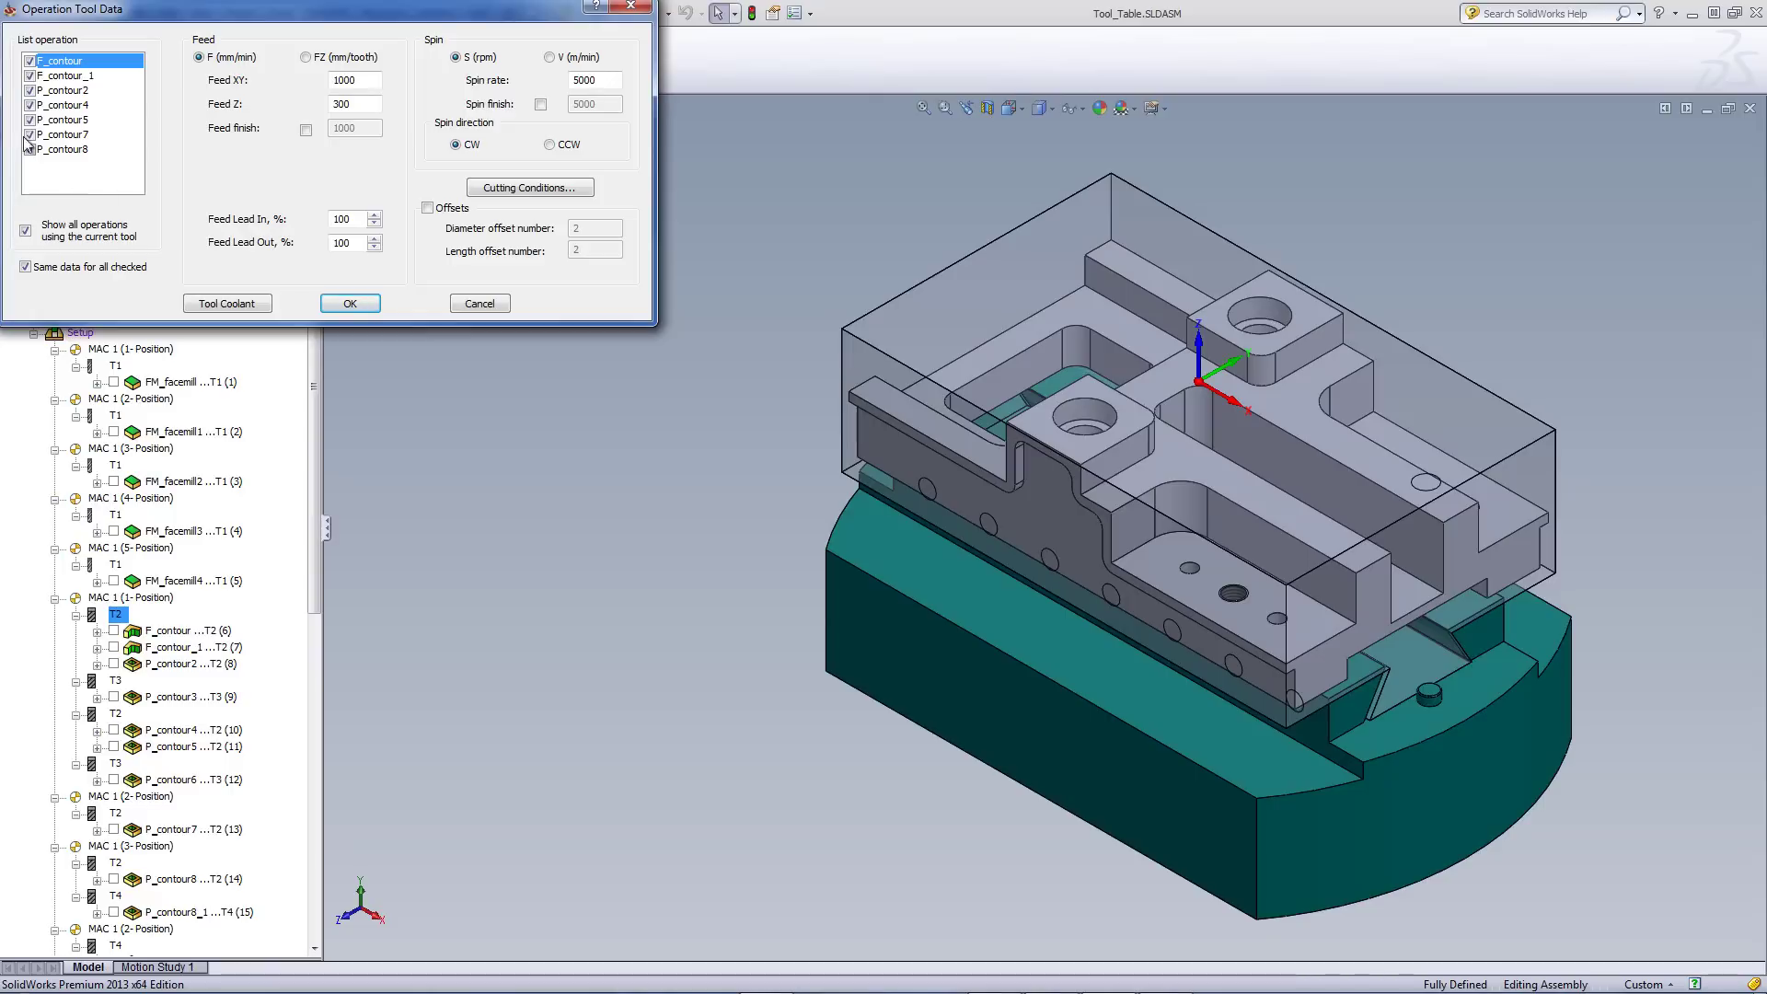
Exclude F_contour_1, P_contour2, P_contour4, P_contour5, P_contour7 and P_contour8 from the tool data change, keeping only F_contour included.
click(29, 76)
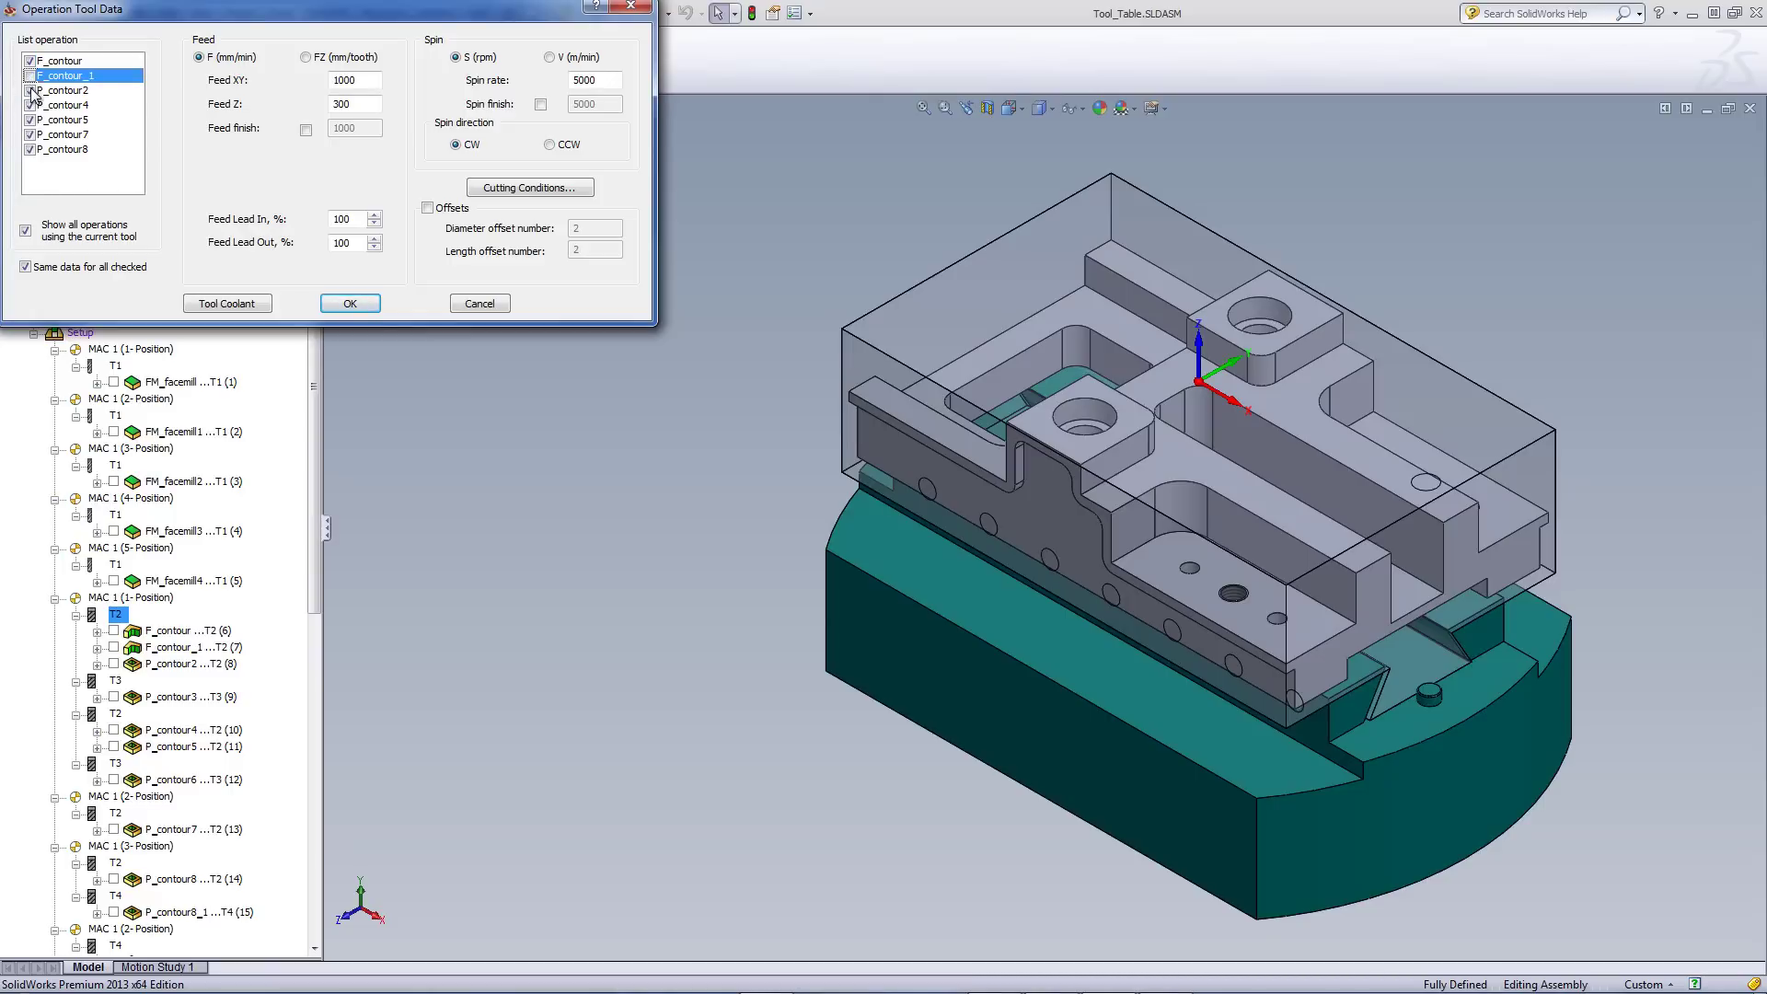
click(29, 91)
click(29, 106)
click(29, 121)
click(29, 135)
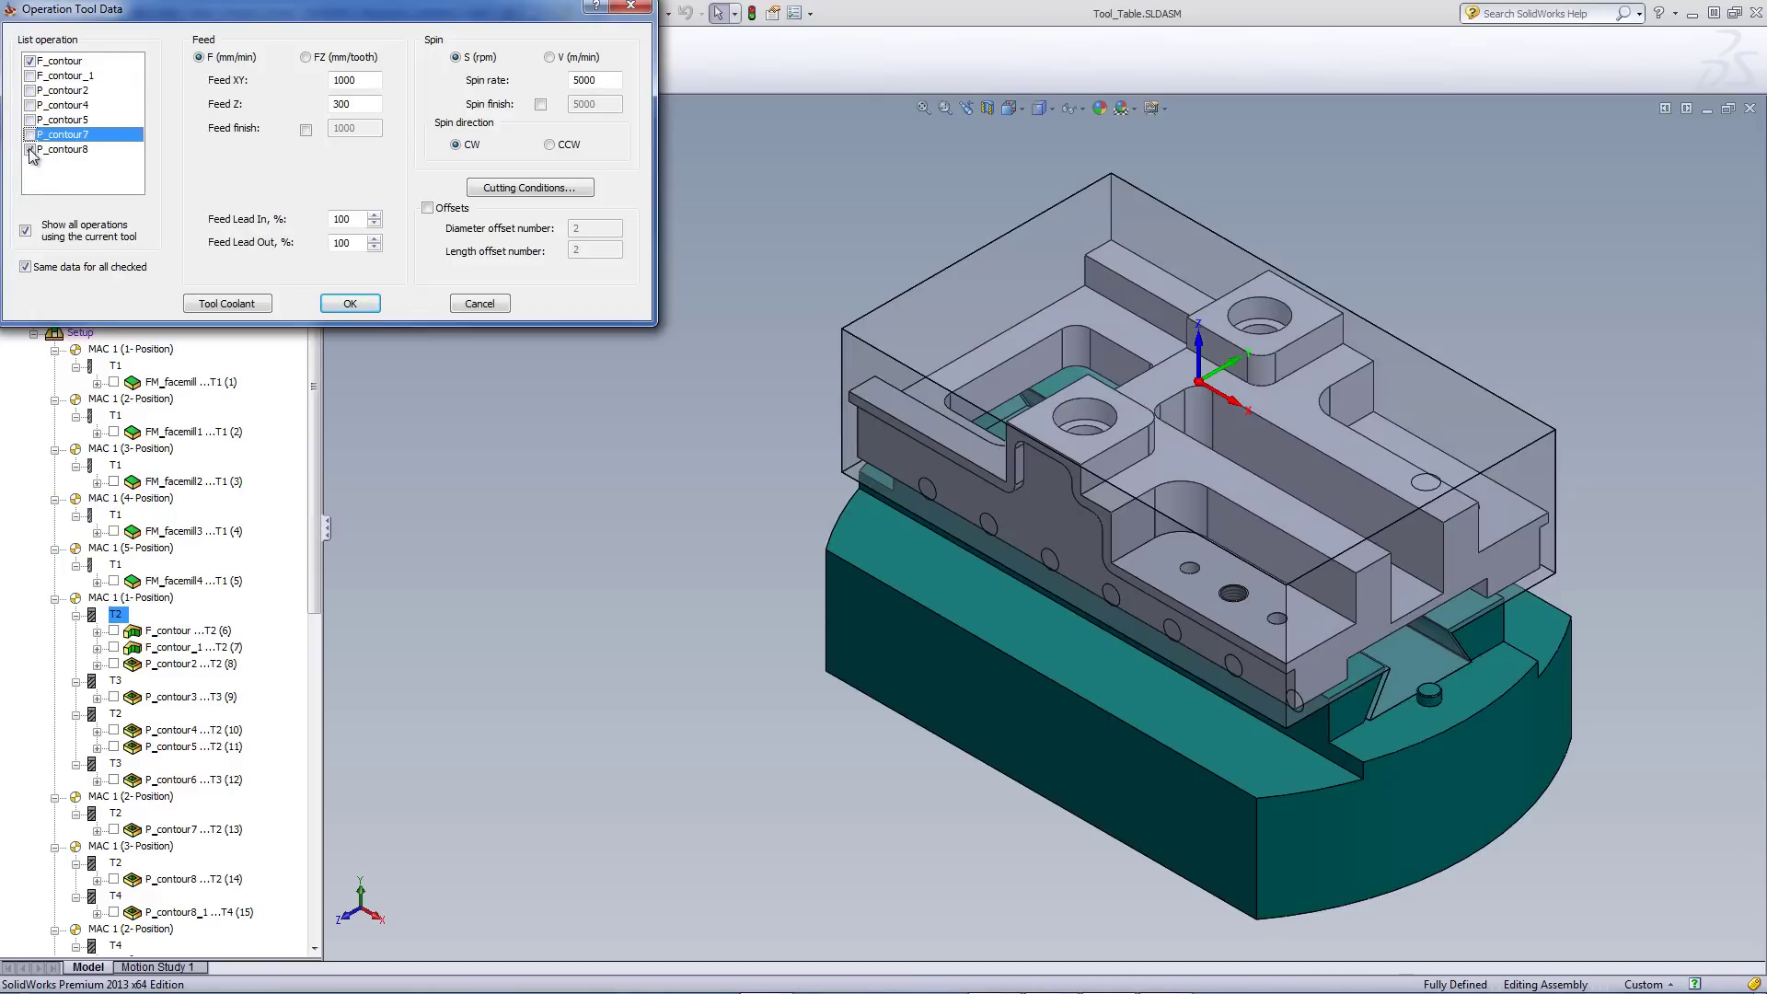
click(29, 150)
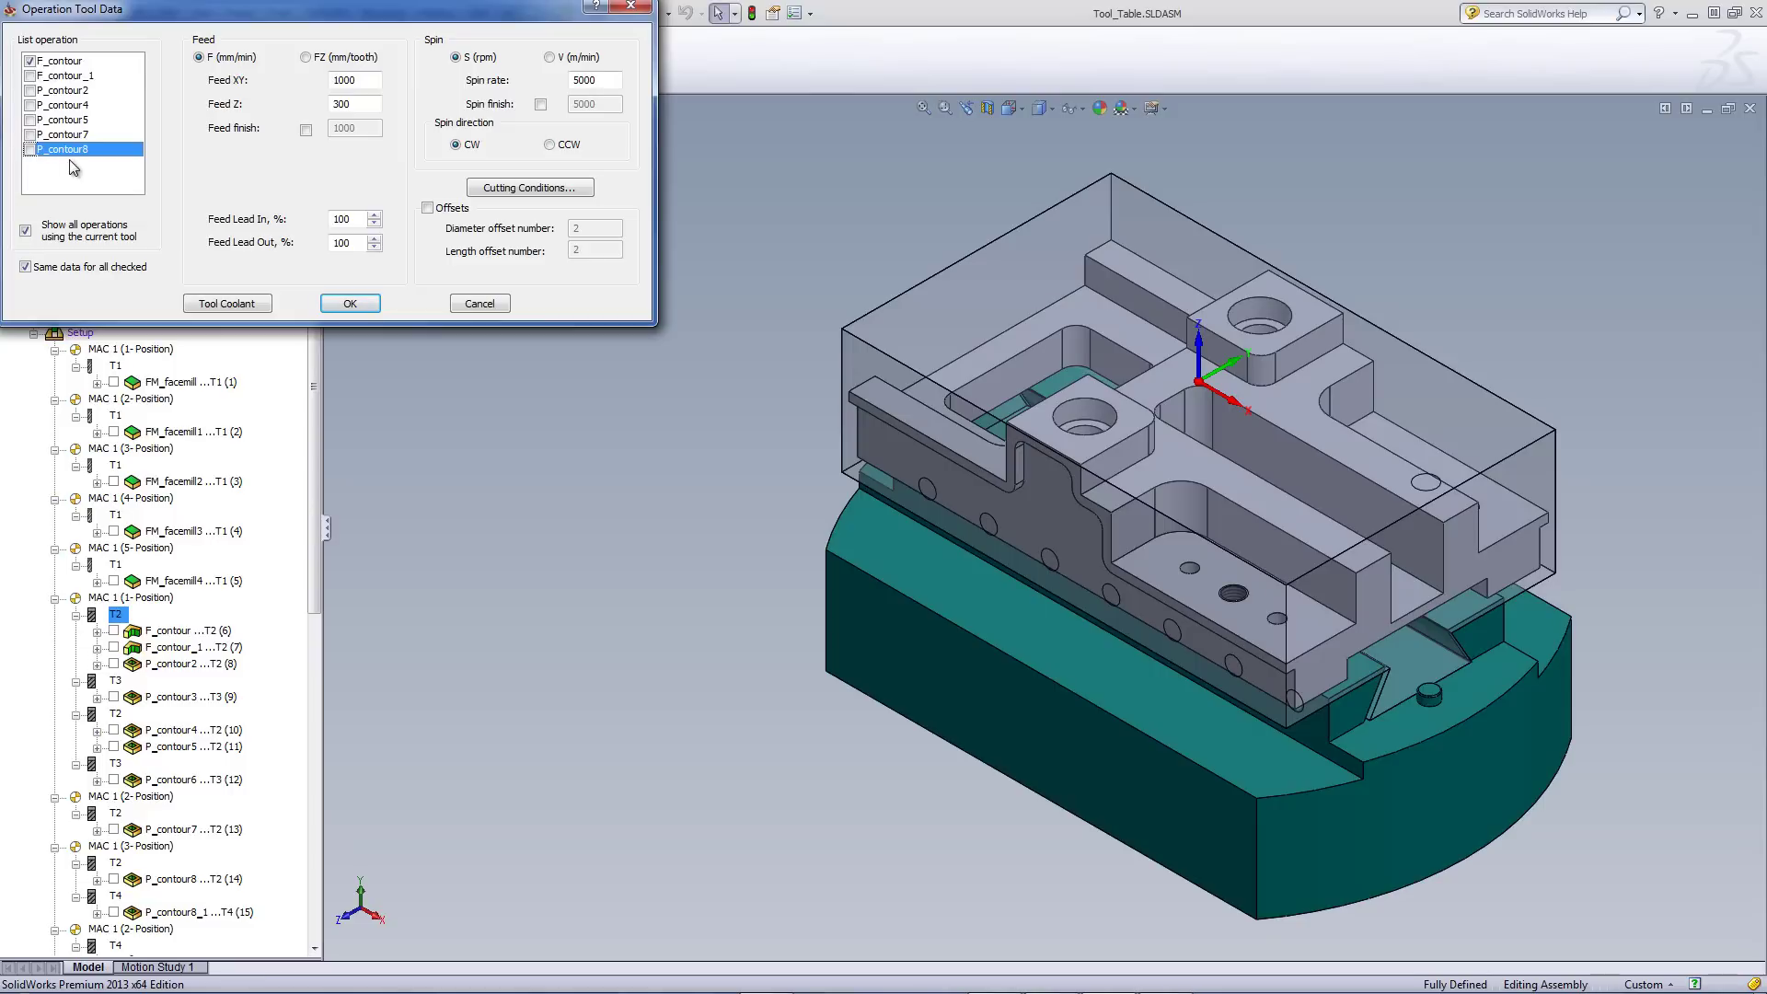
Set Feed XY to 1500 for F_contour and apply the tool data.
double_click(368, 79)
text(1)
click(350, 304)
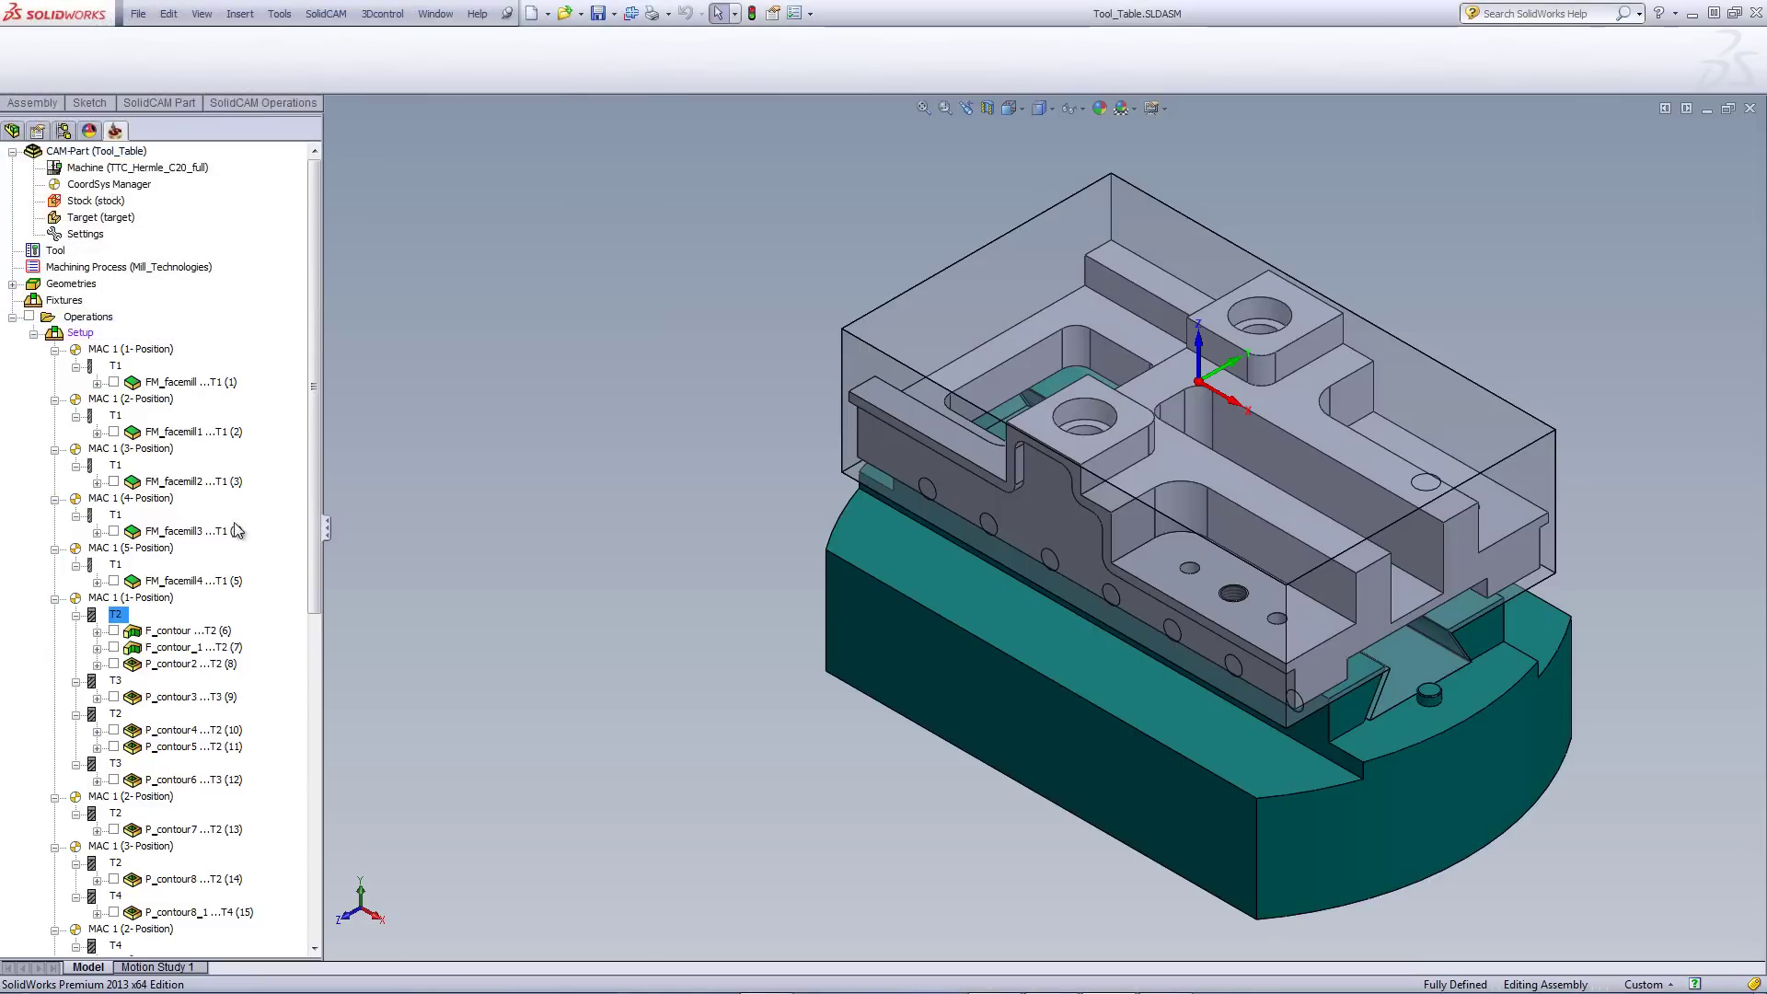
Examine the feed and spin data of the F_contour and F_contour_1 profile operations.
double_click(173, 633)
click(278, 430)
click(447, 423)
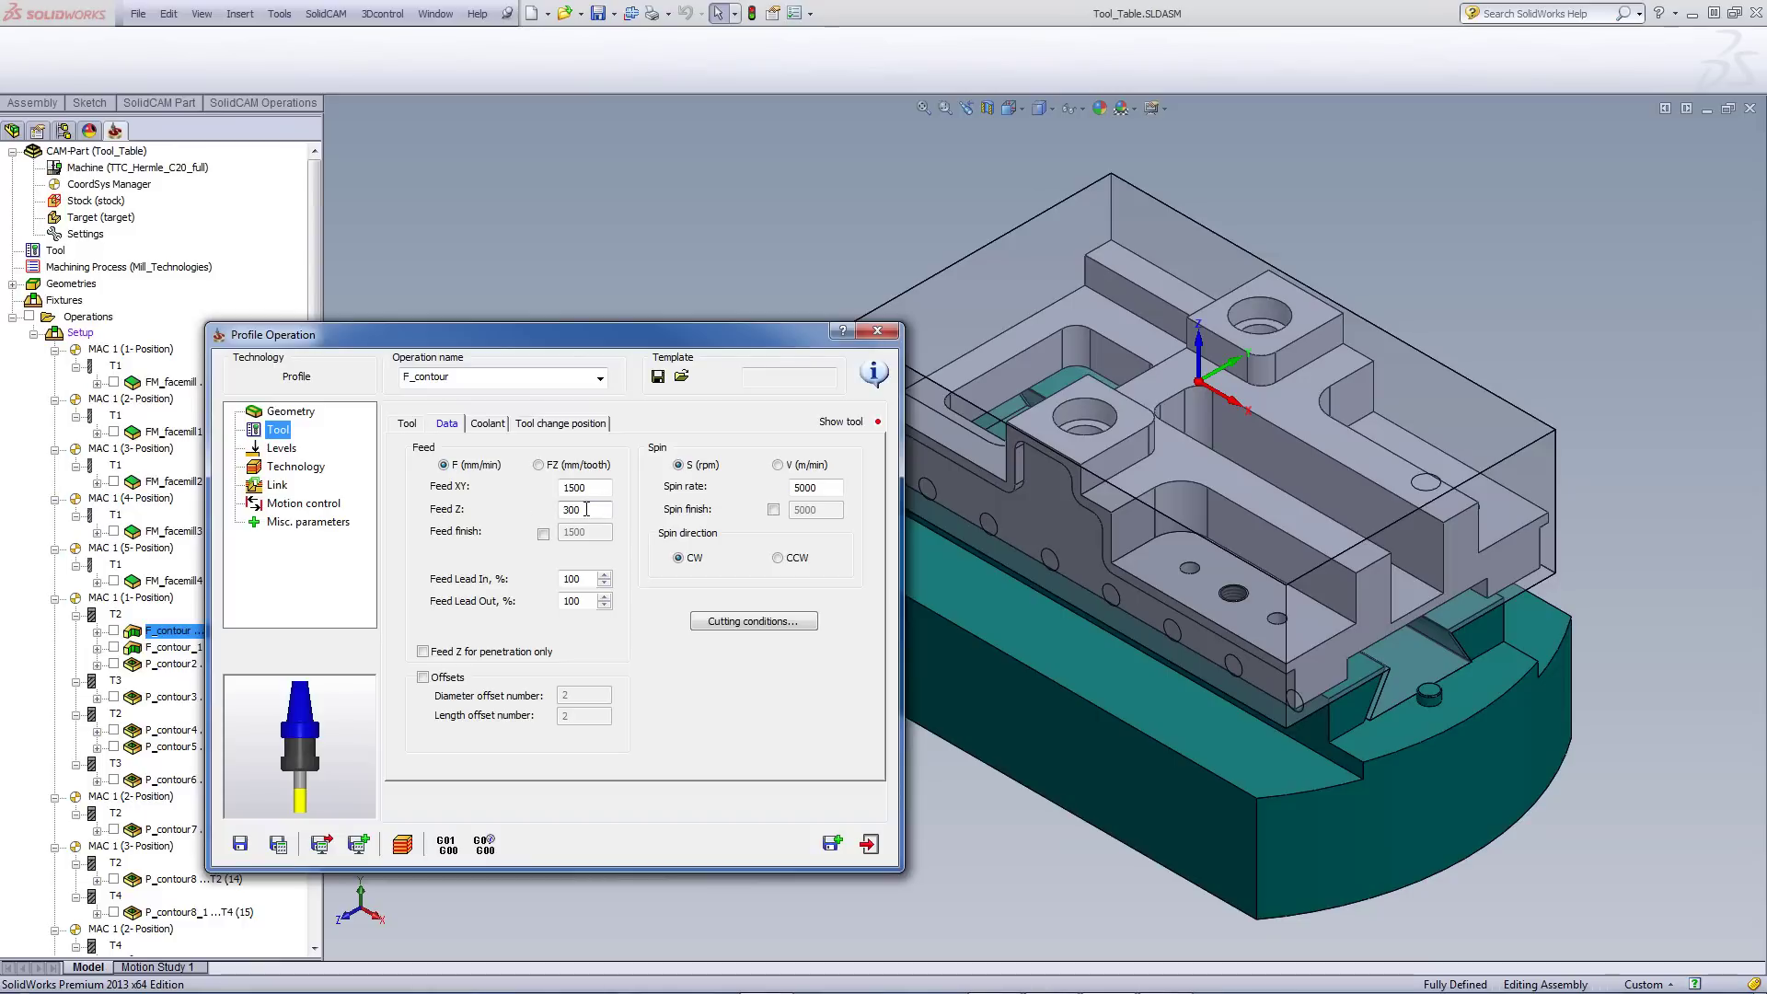
click(869, 844)
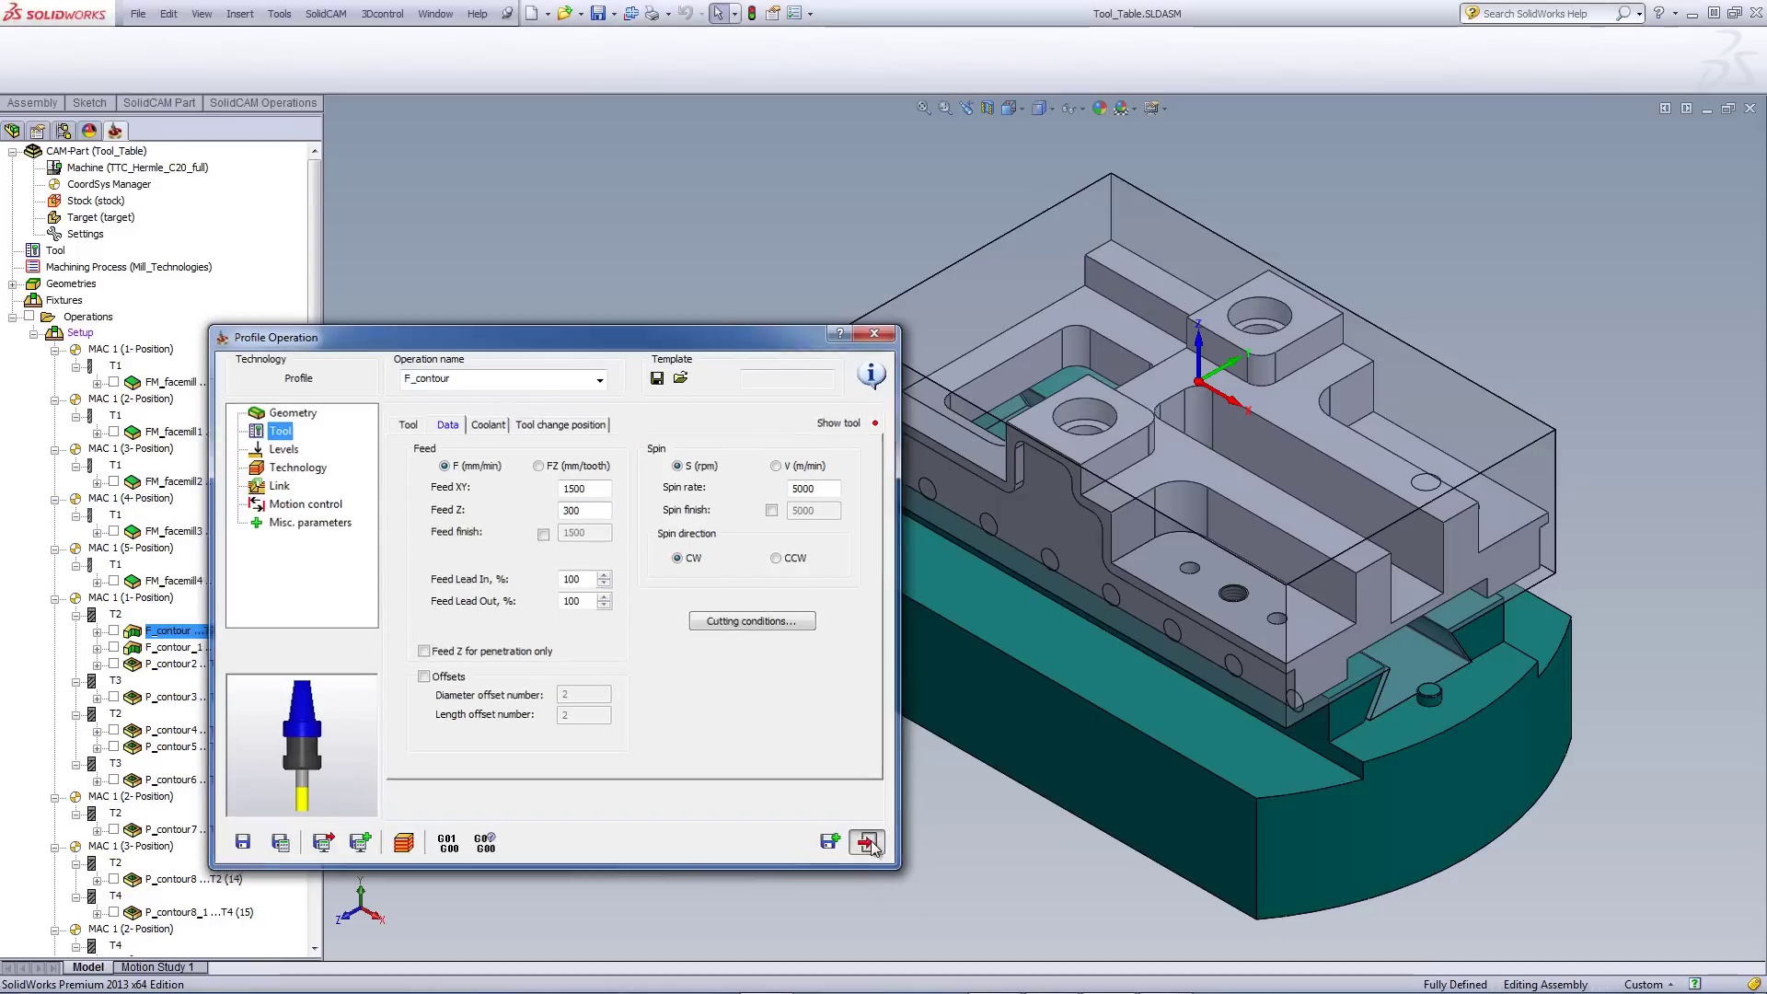
double_click(168, 648)
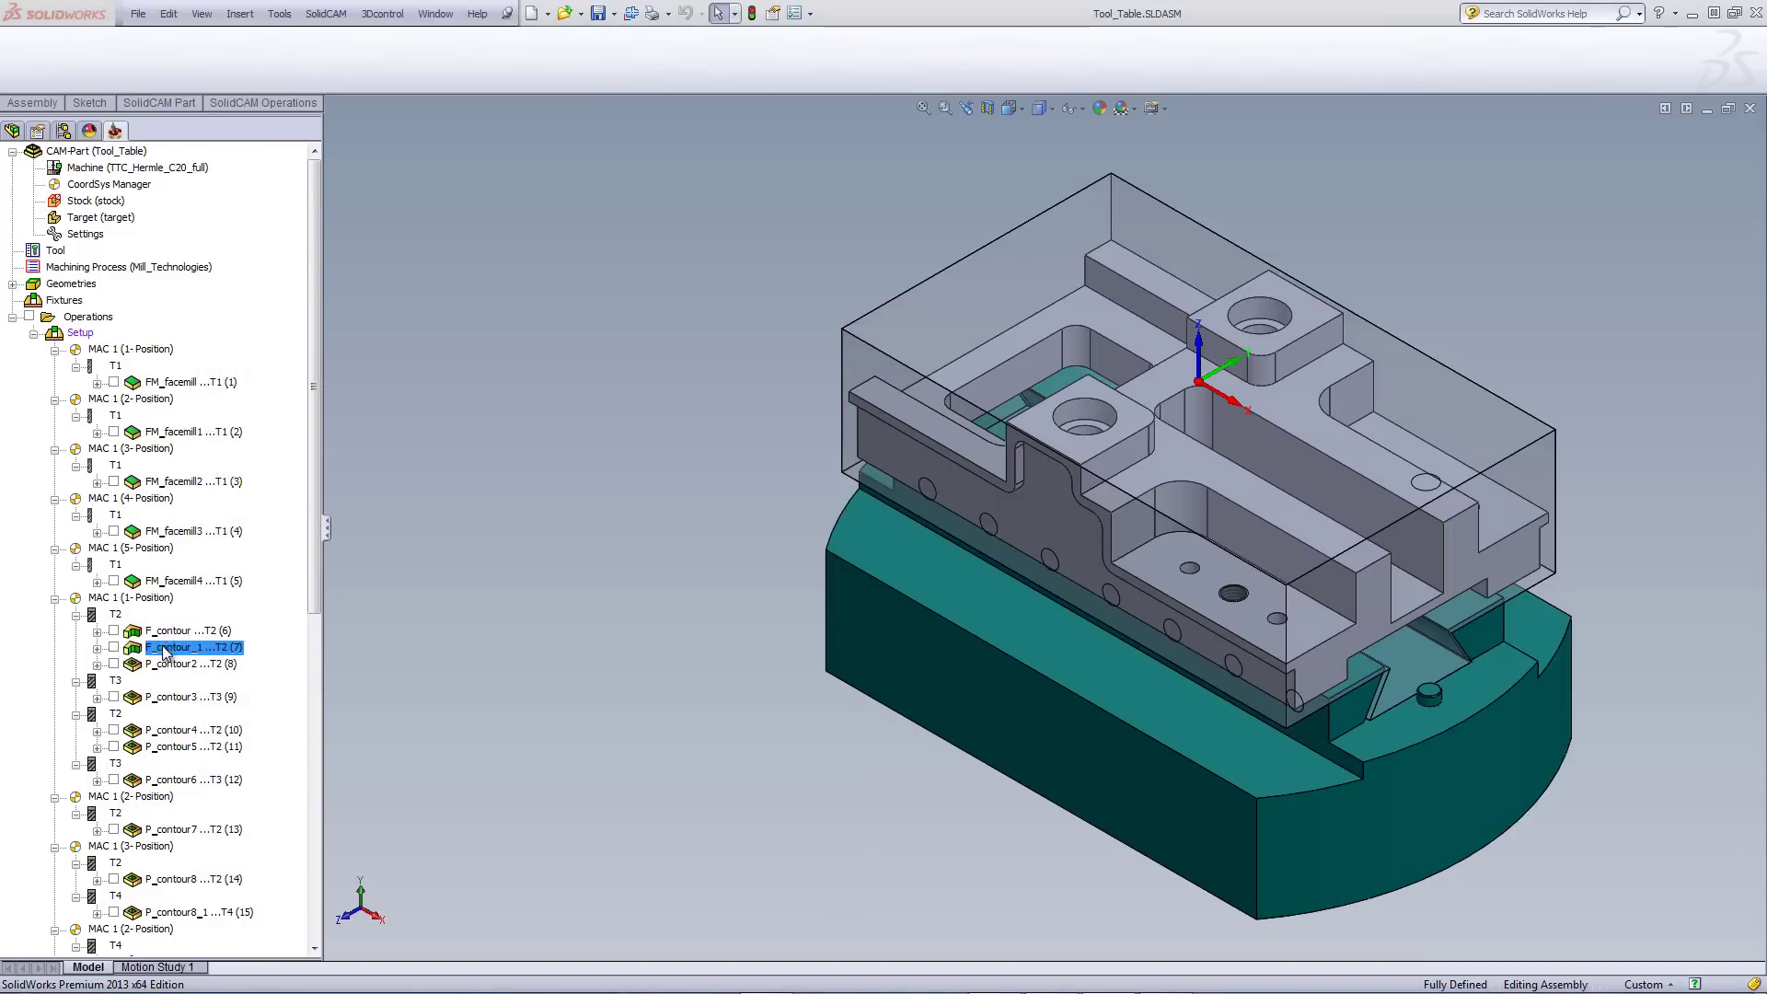
click(286, 432)
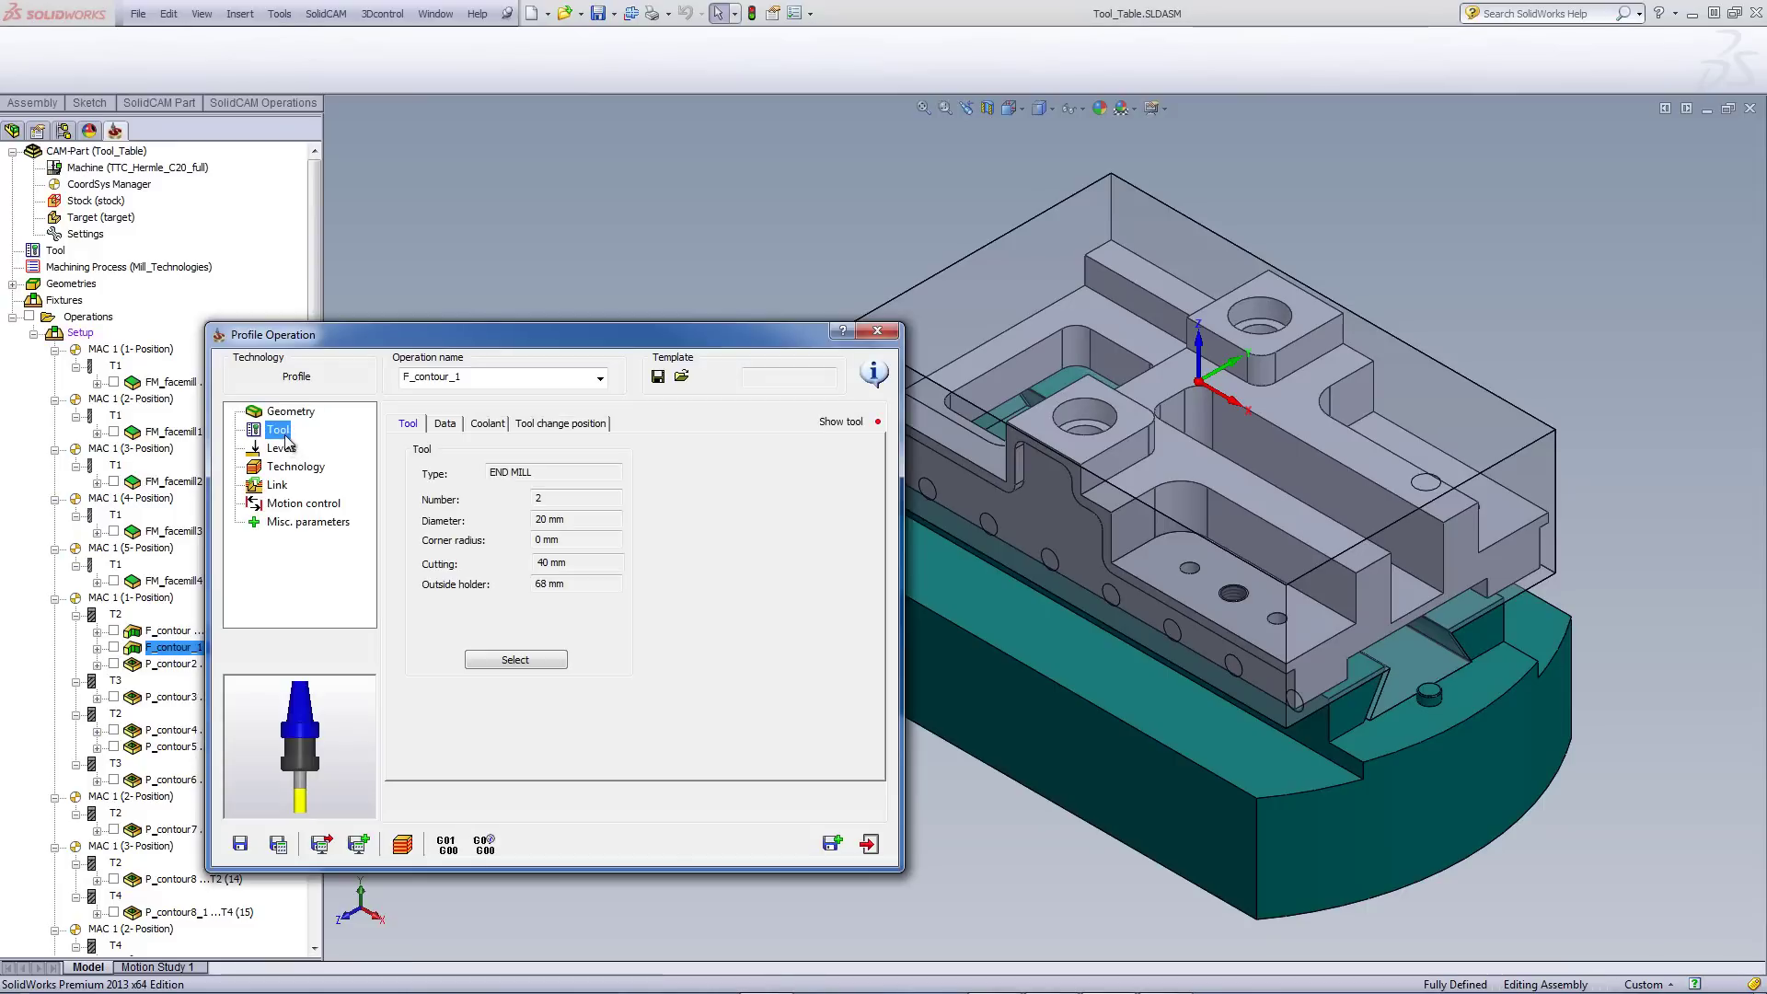
click(447, 426)
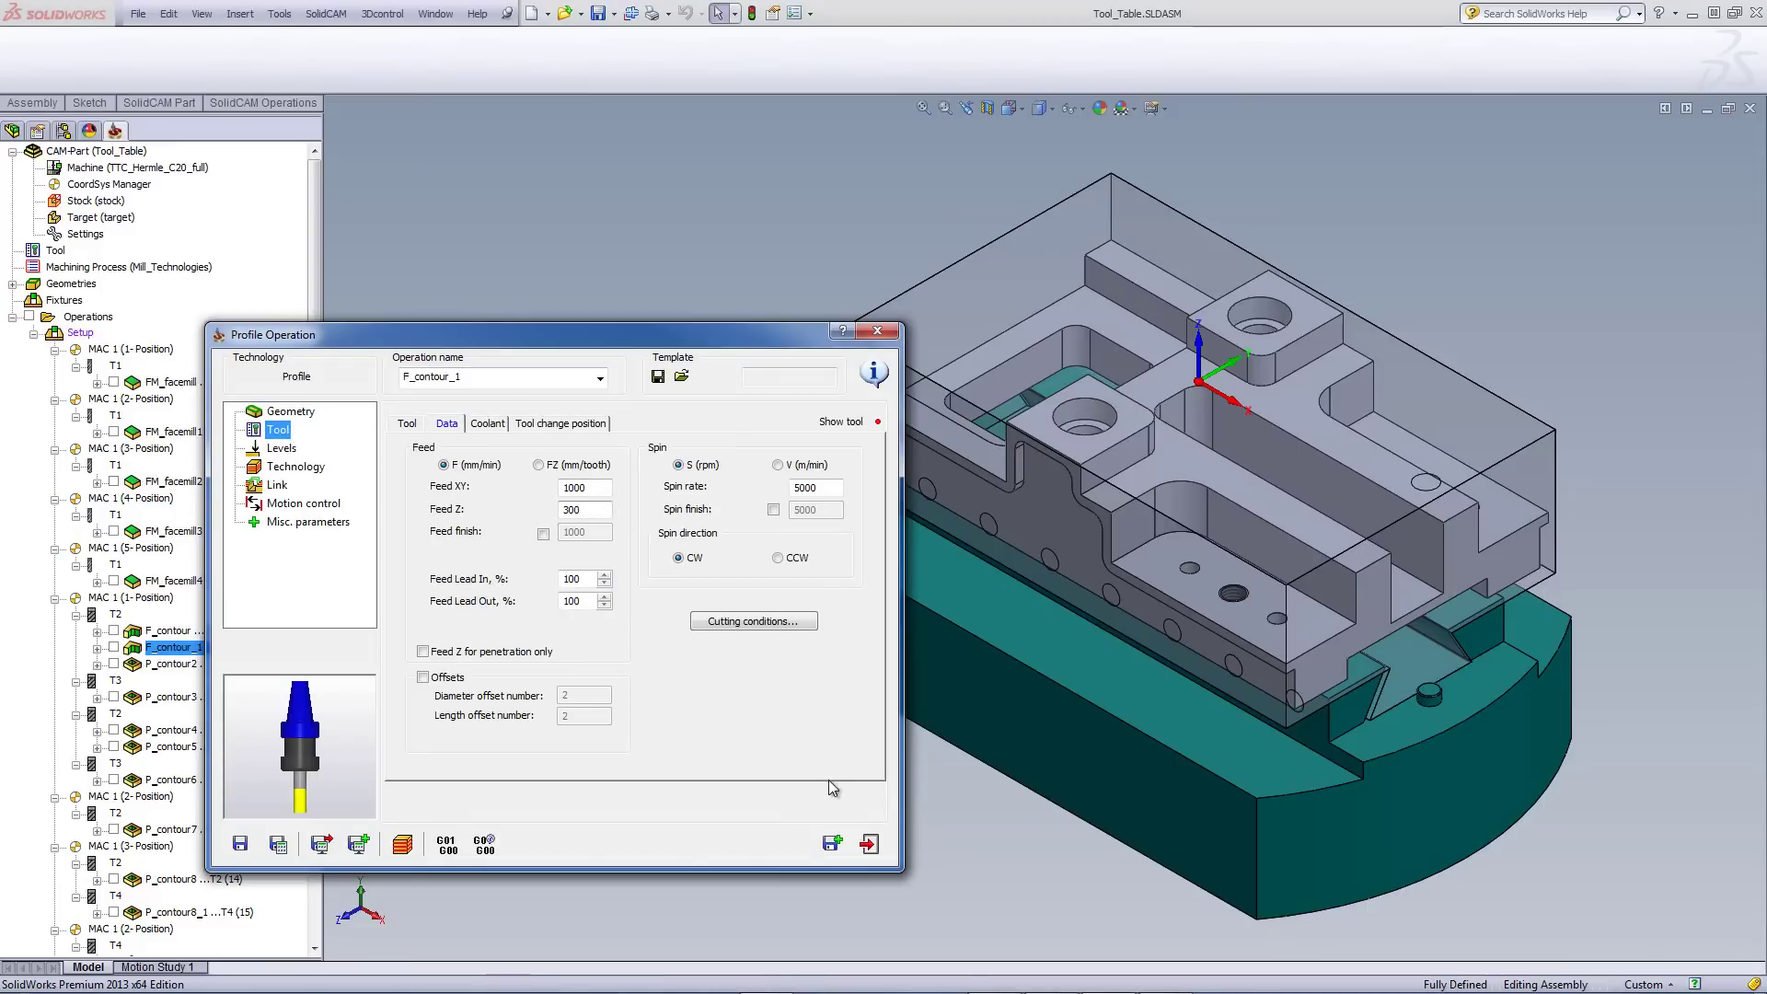
click(869, 844)
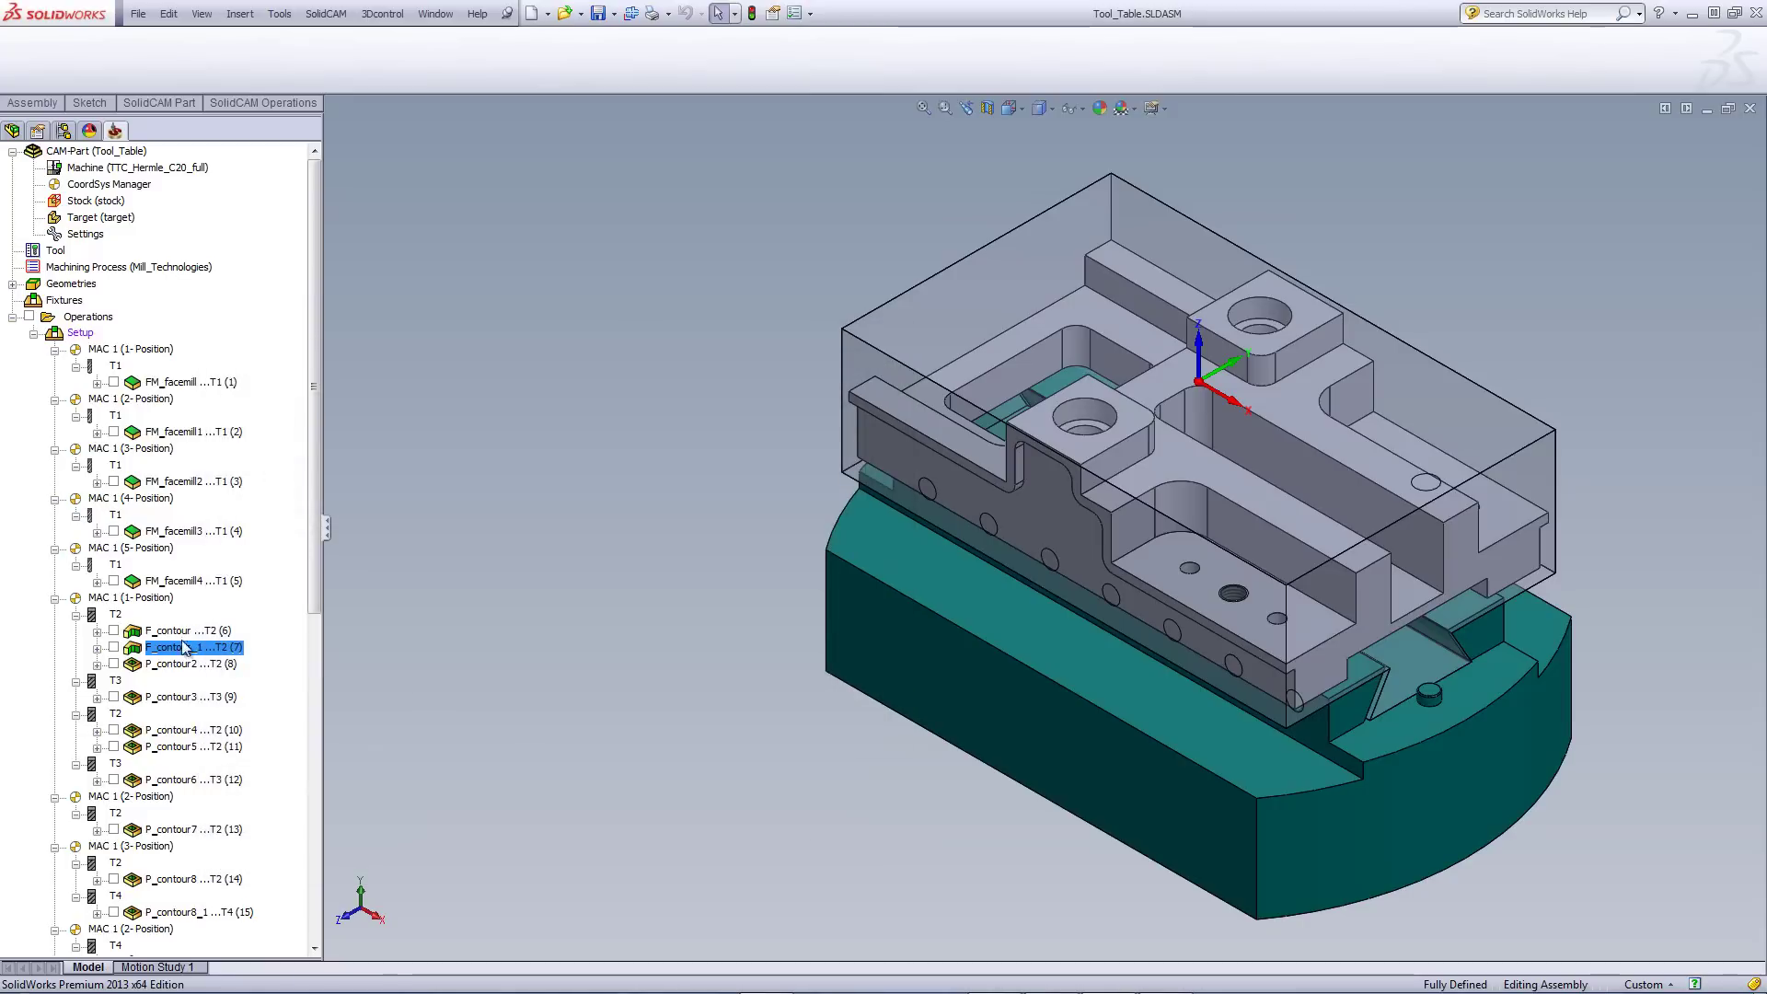
Change the T2 tool data for all operations using the current tool, setting Feed XY to 2000.
right_click(116, 615)
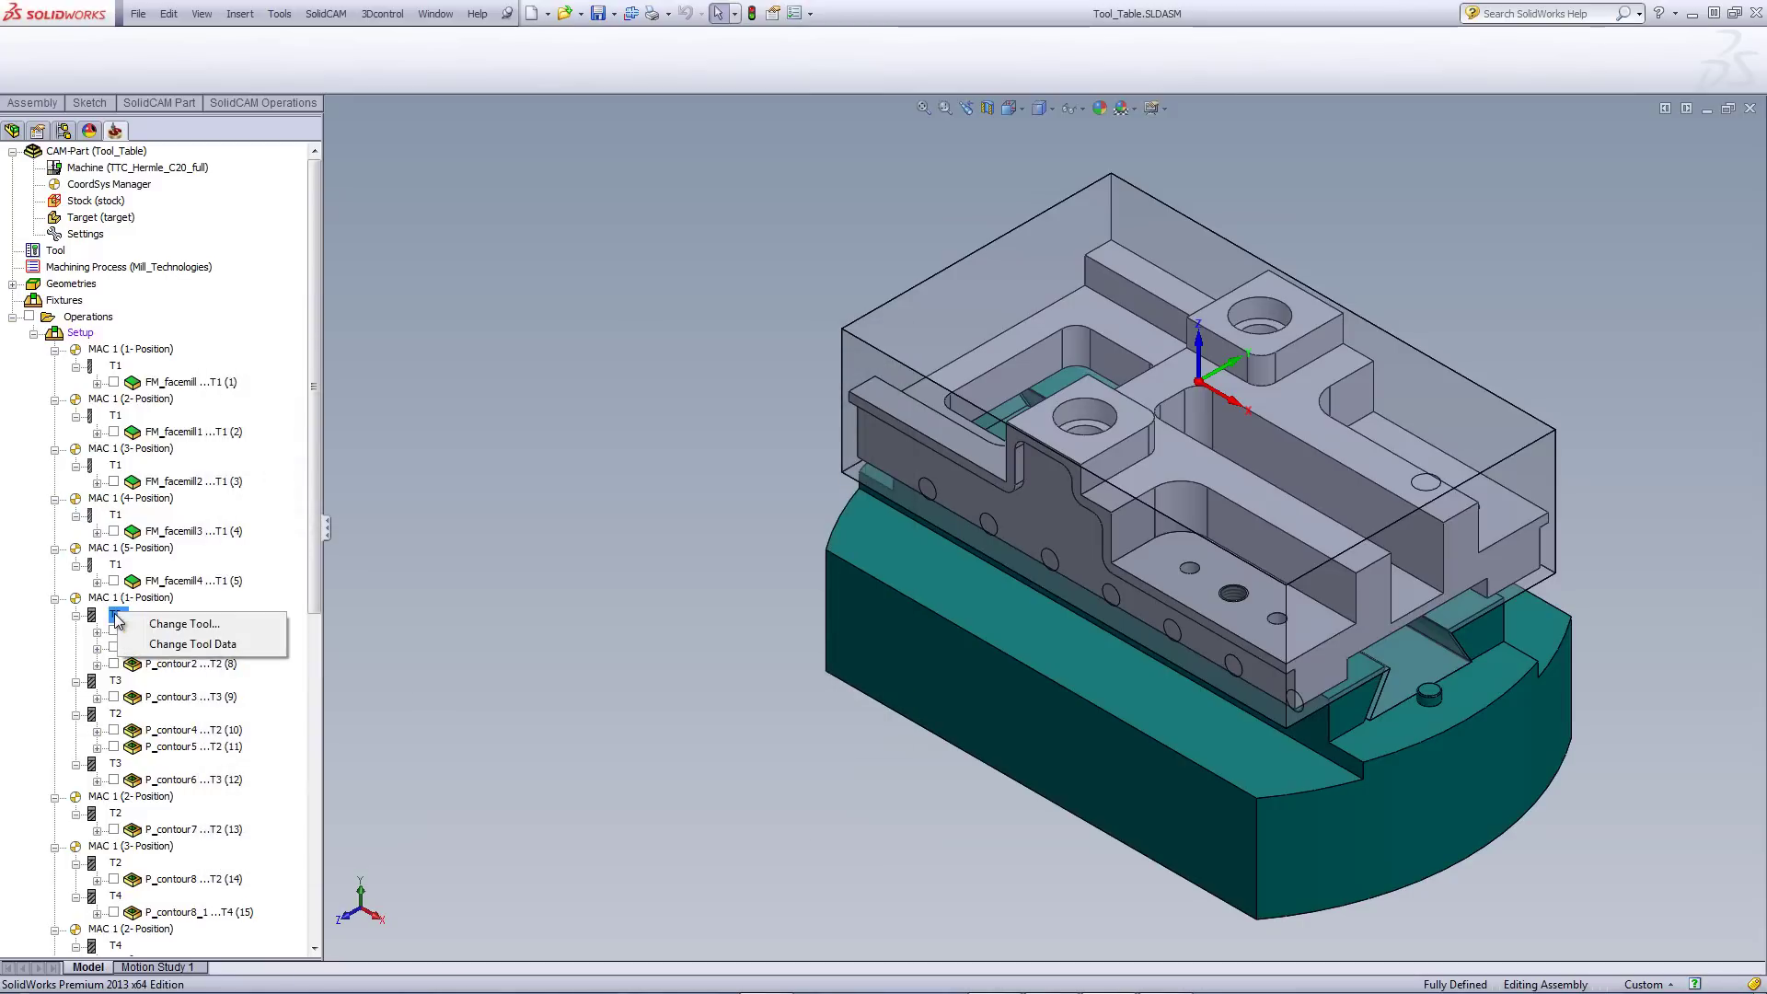
click(212, 644)
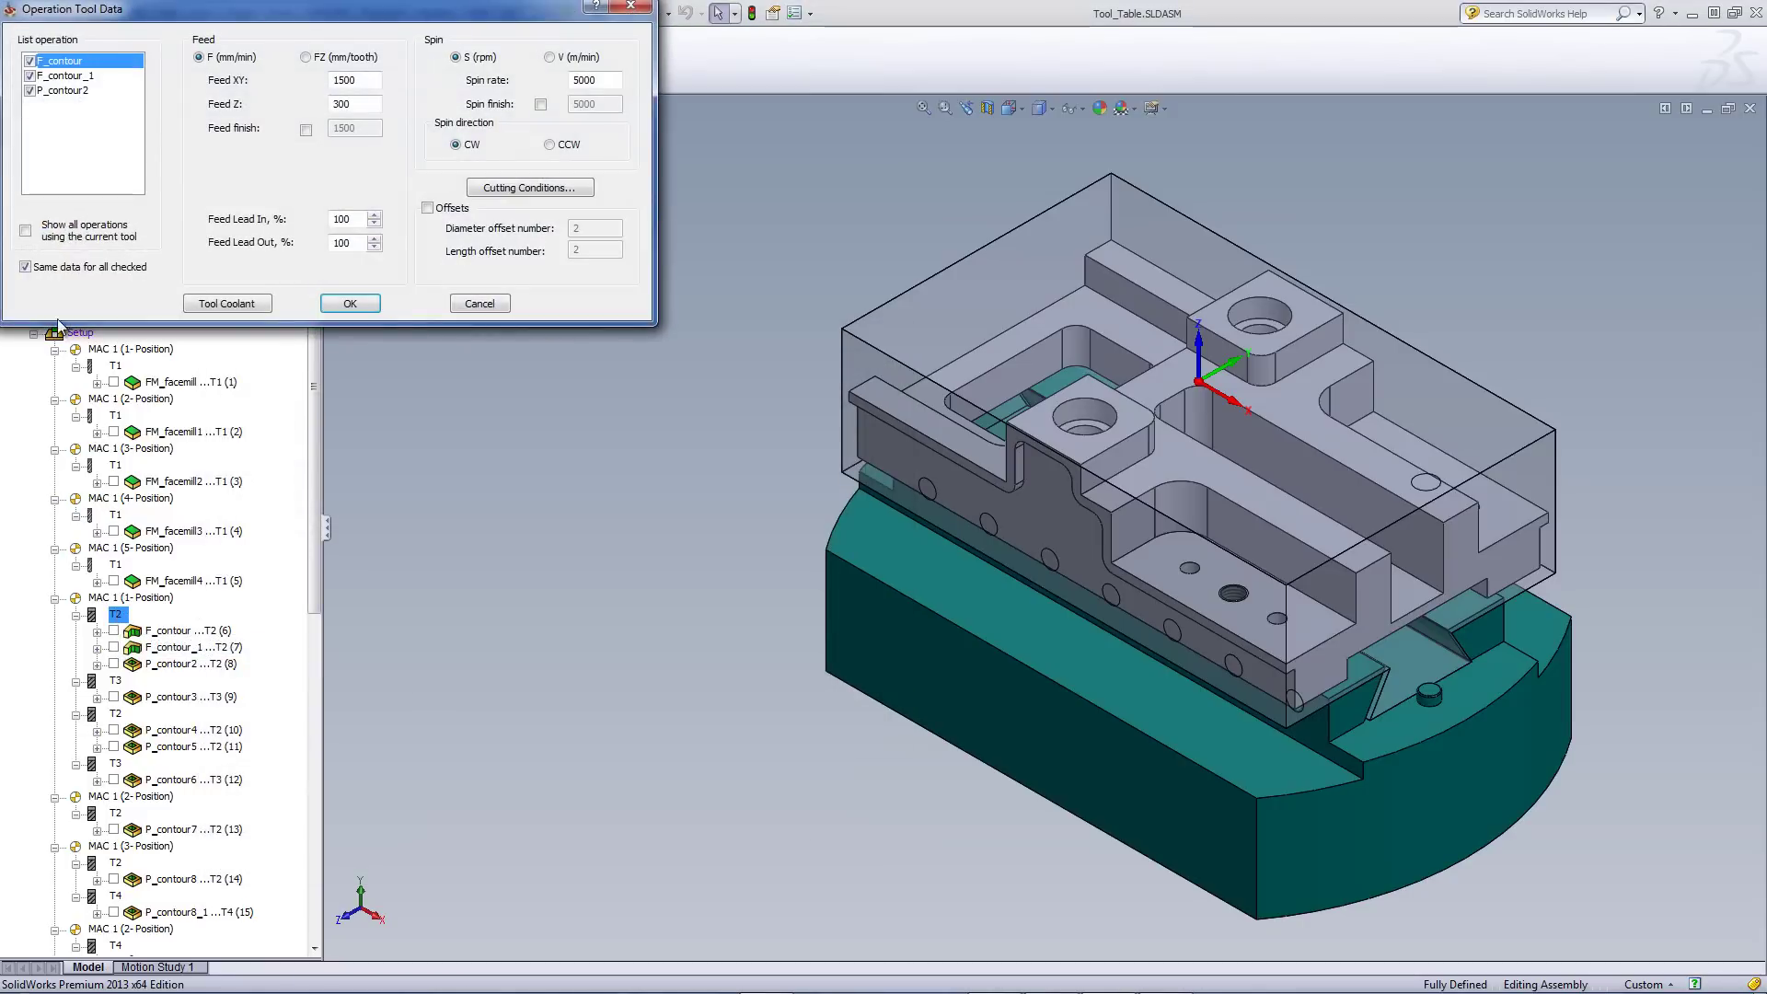
click(26, 231)
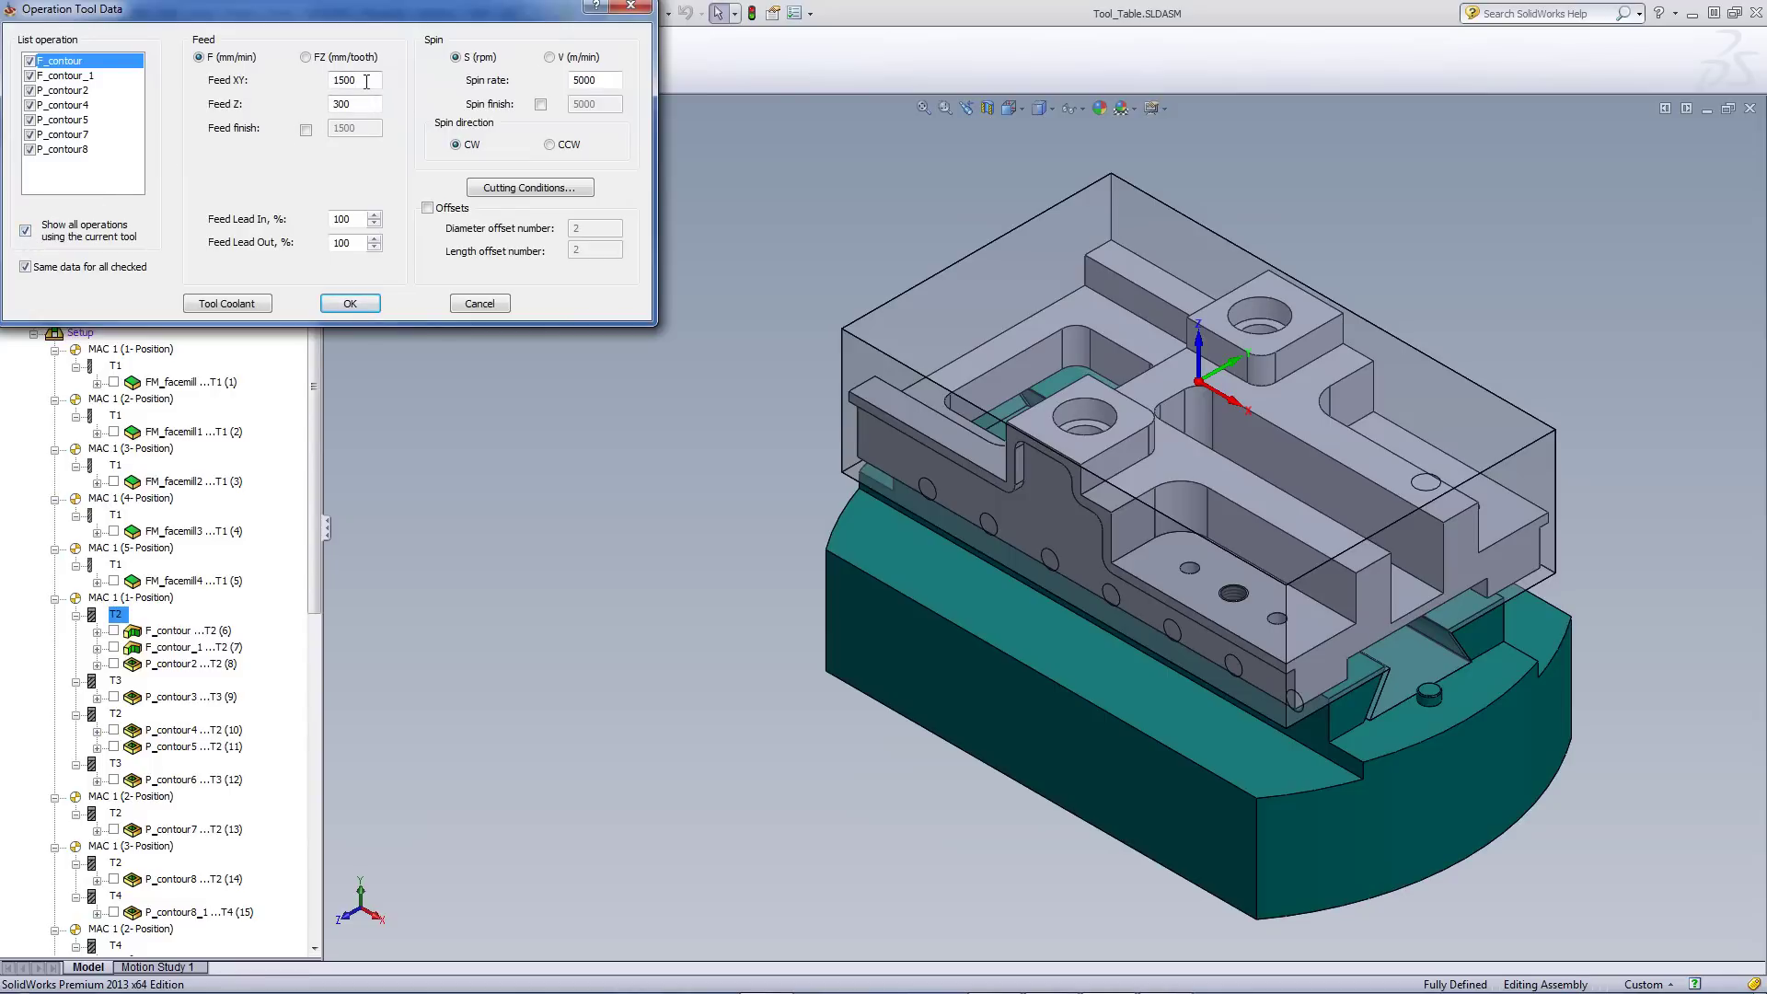
drag(364, 81, 320, 84)
text(2000)
click(348, 304)
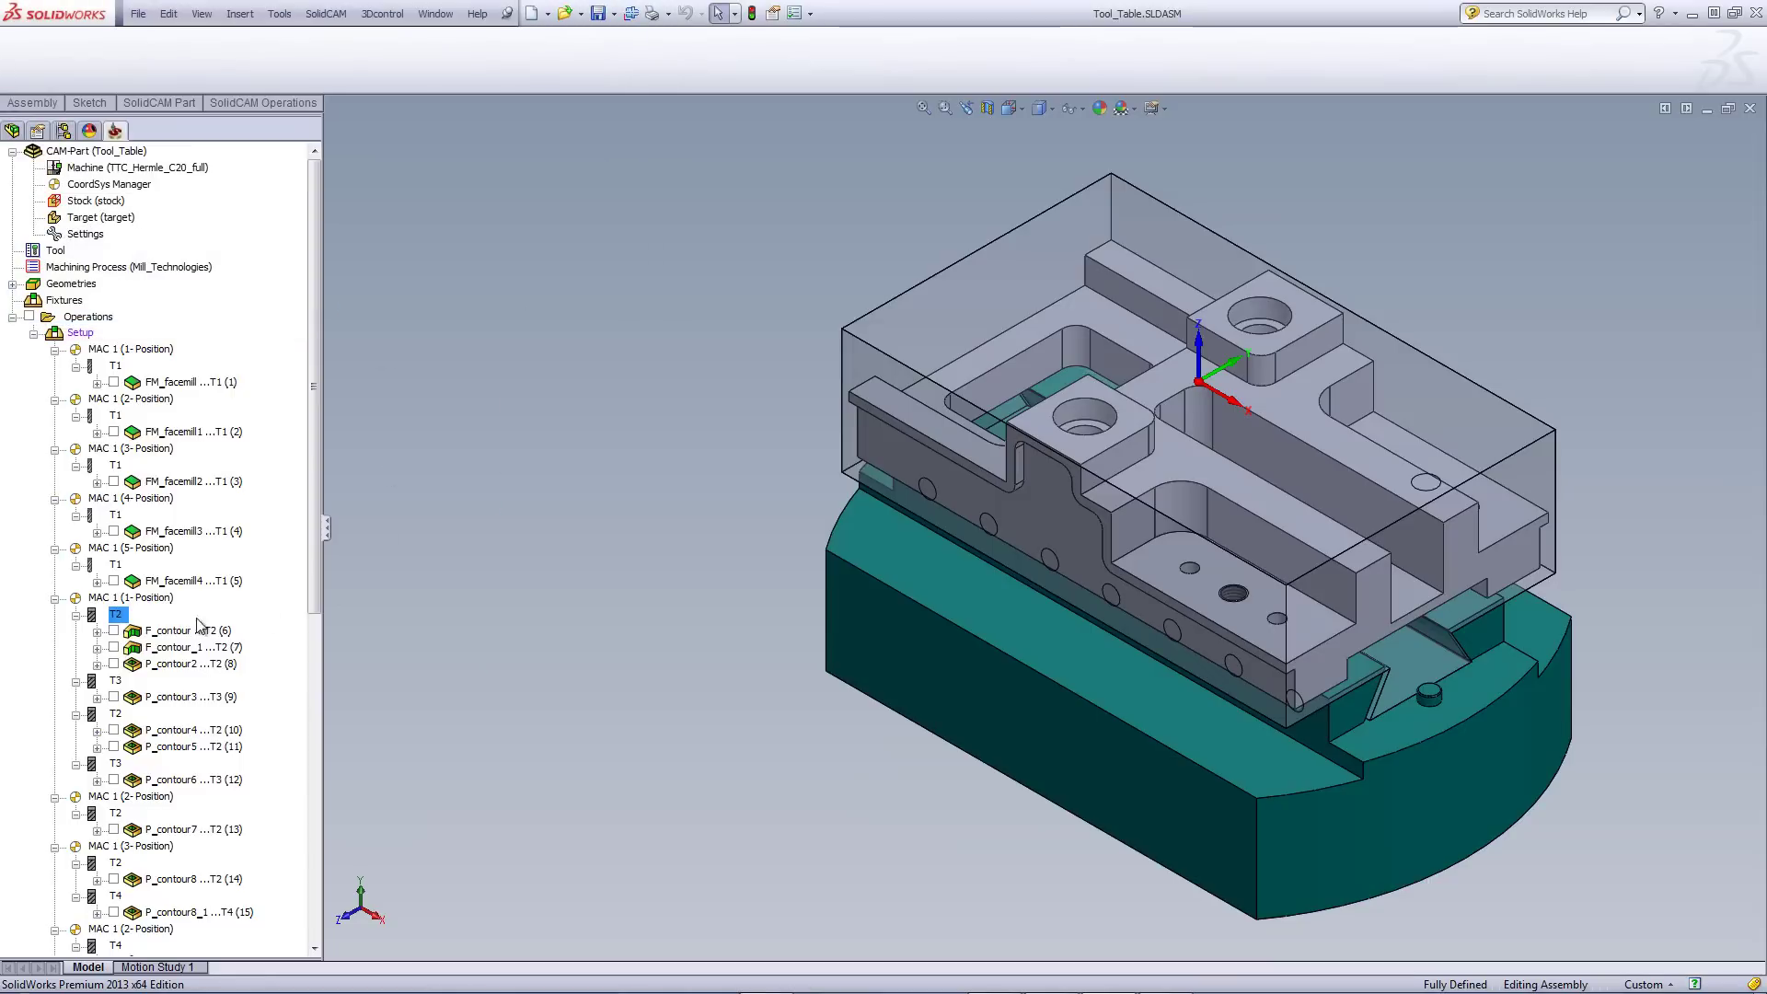
Examine the feed and spin data of the F_contour profile and P_contour4 pocket operations.
double_click(167, 632)
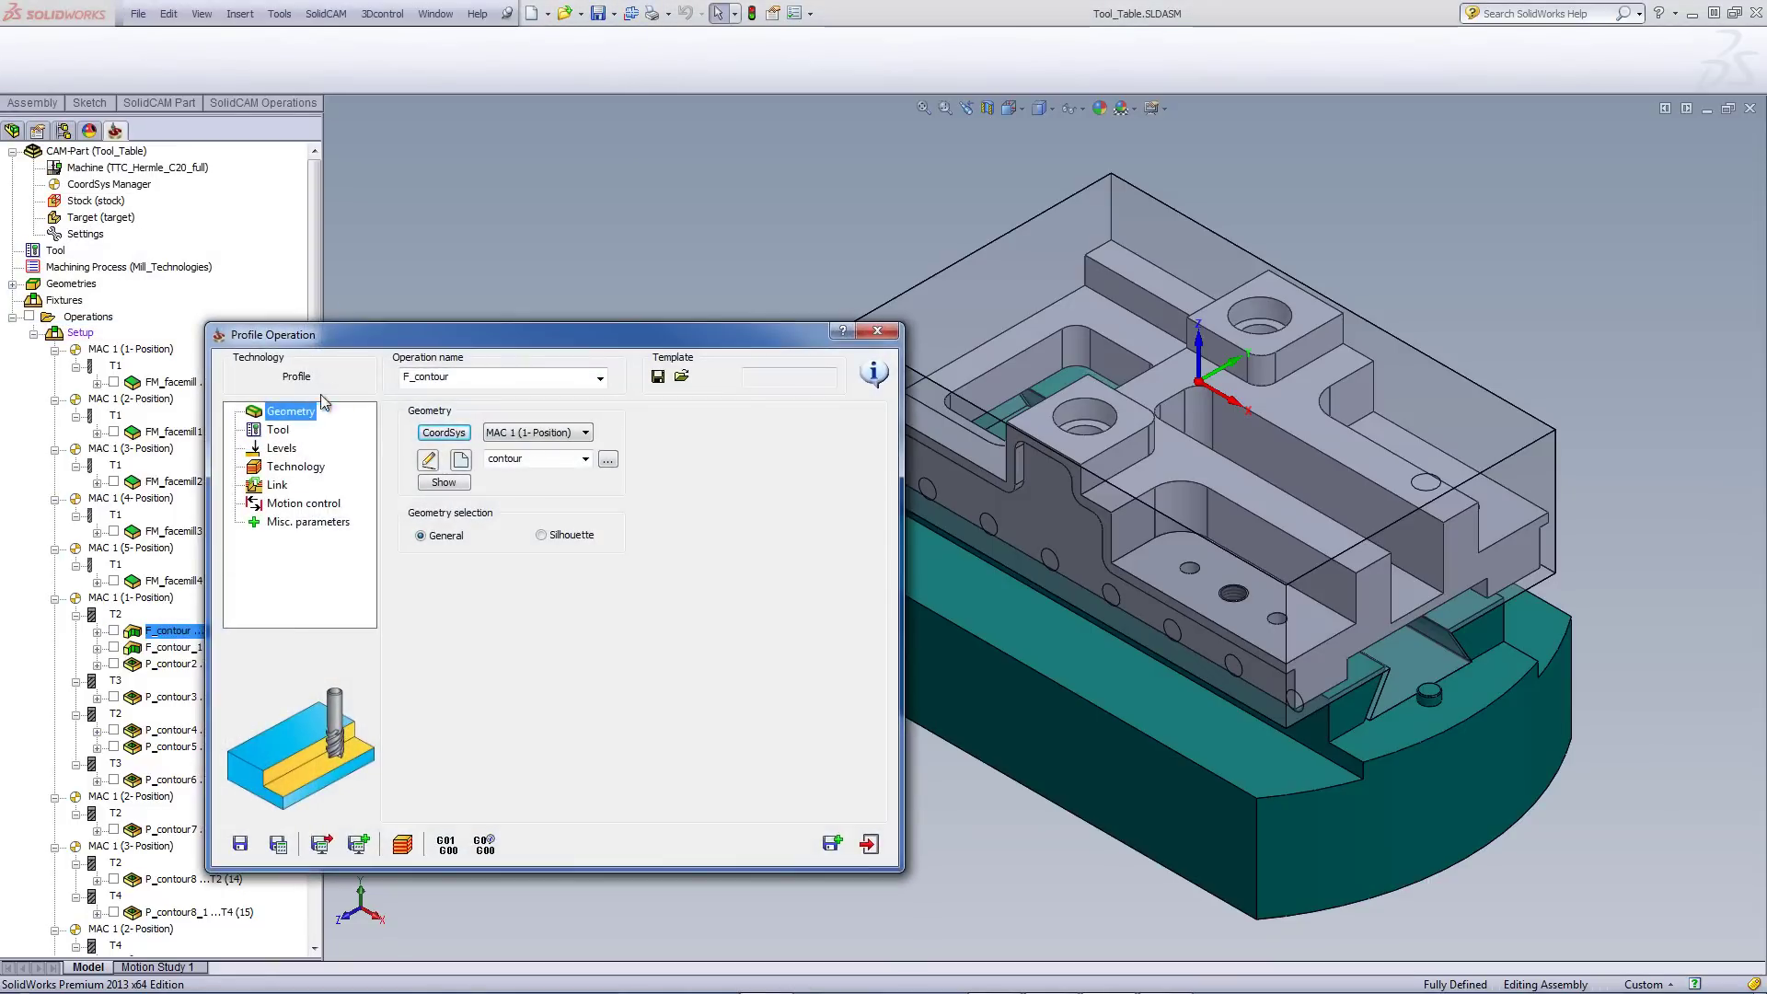
click(279, 430)
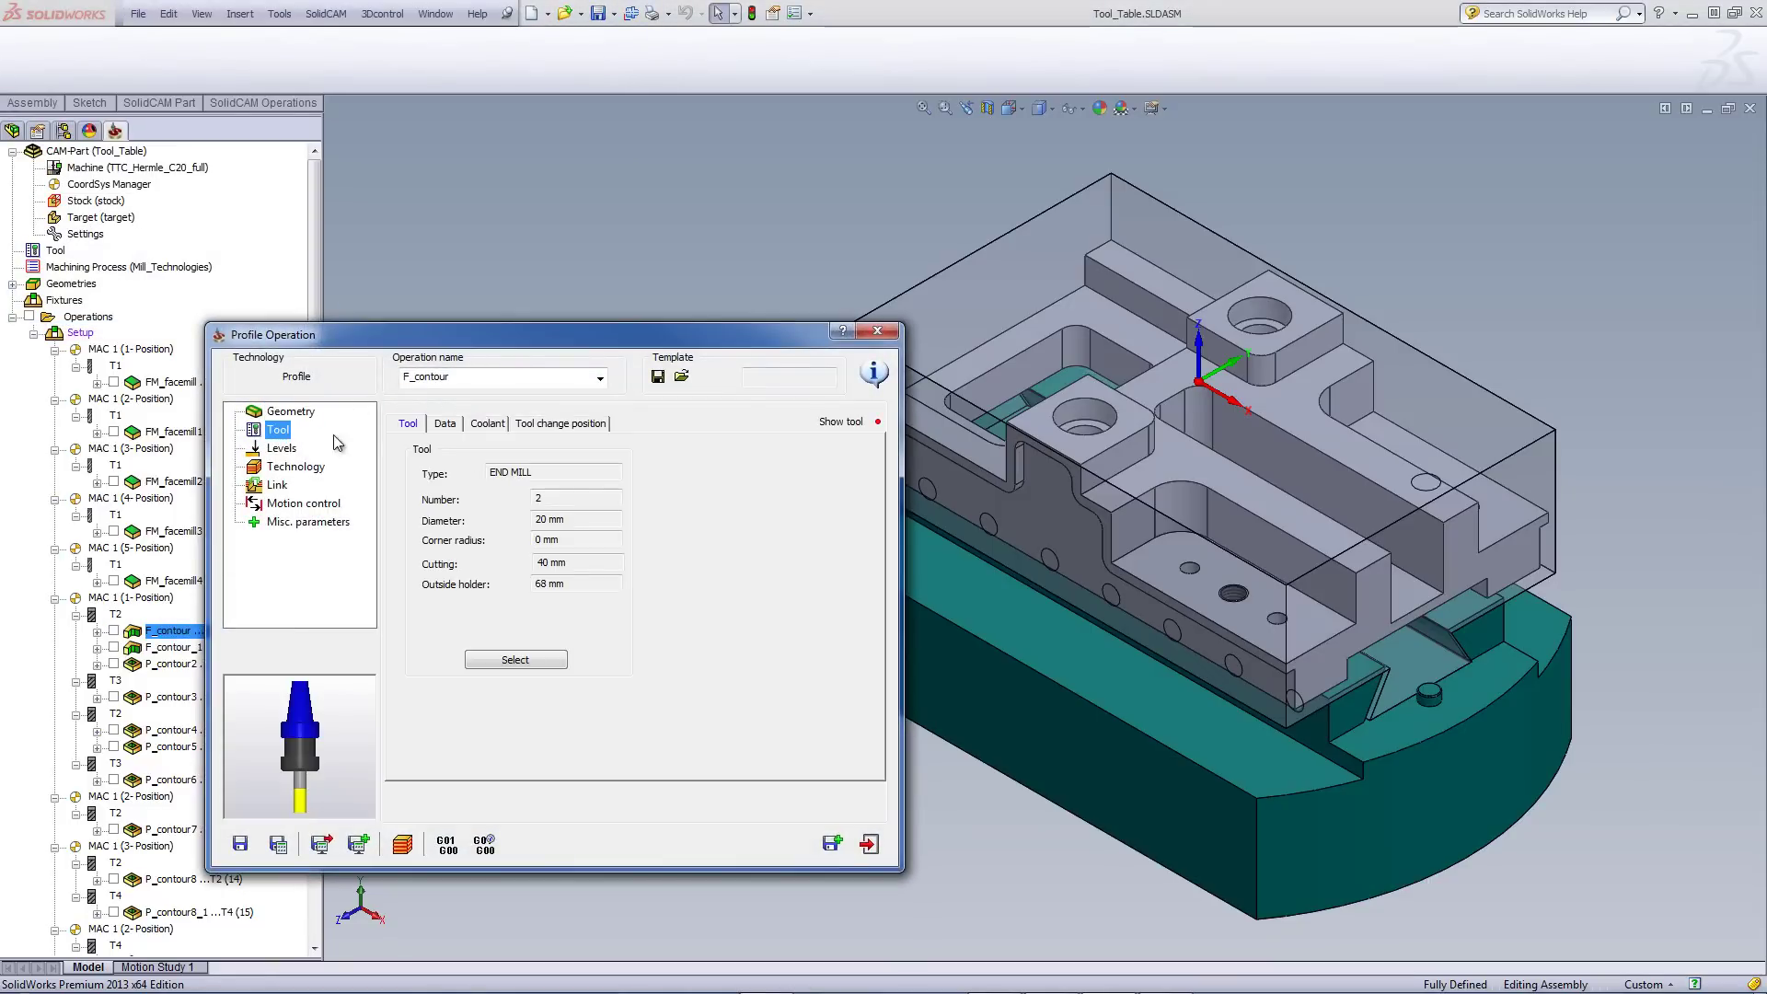
click(448, 426)
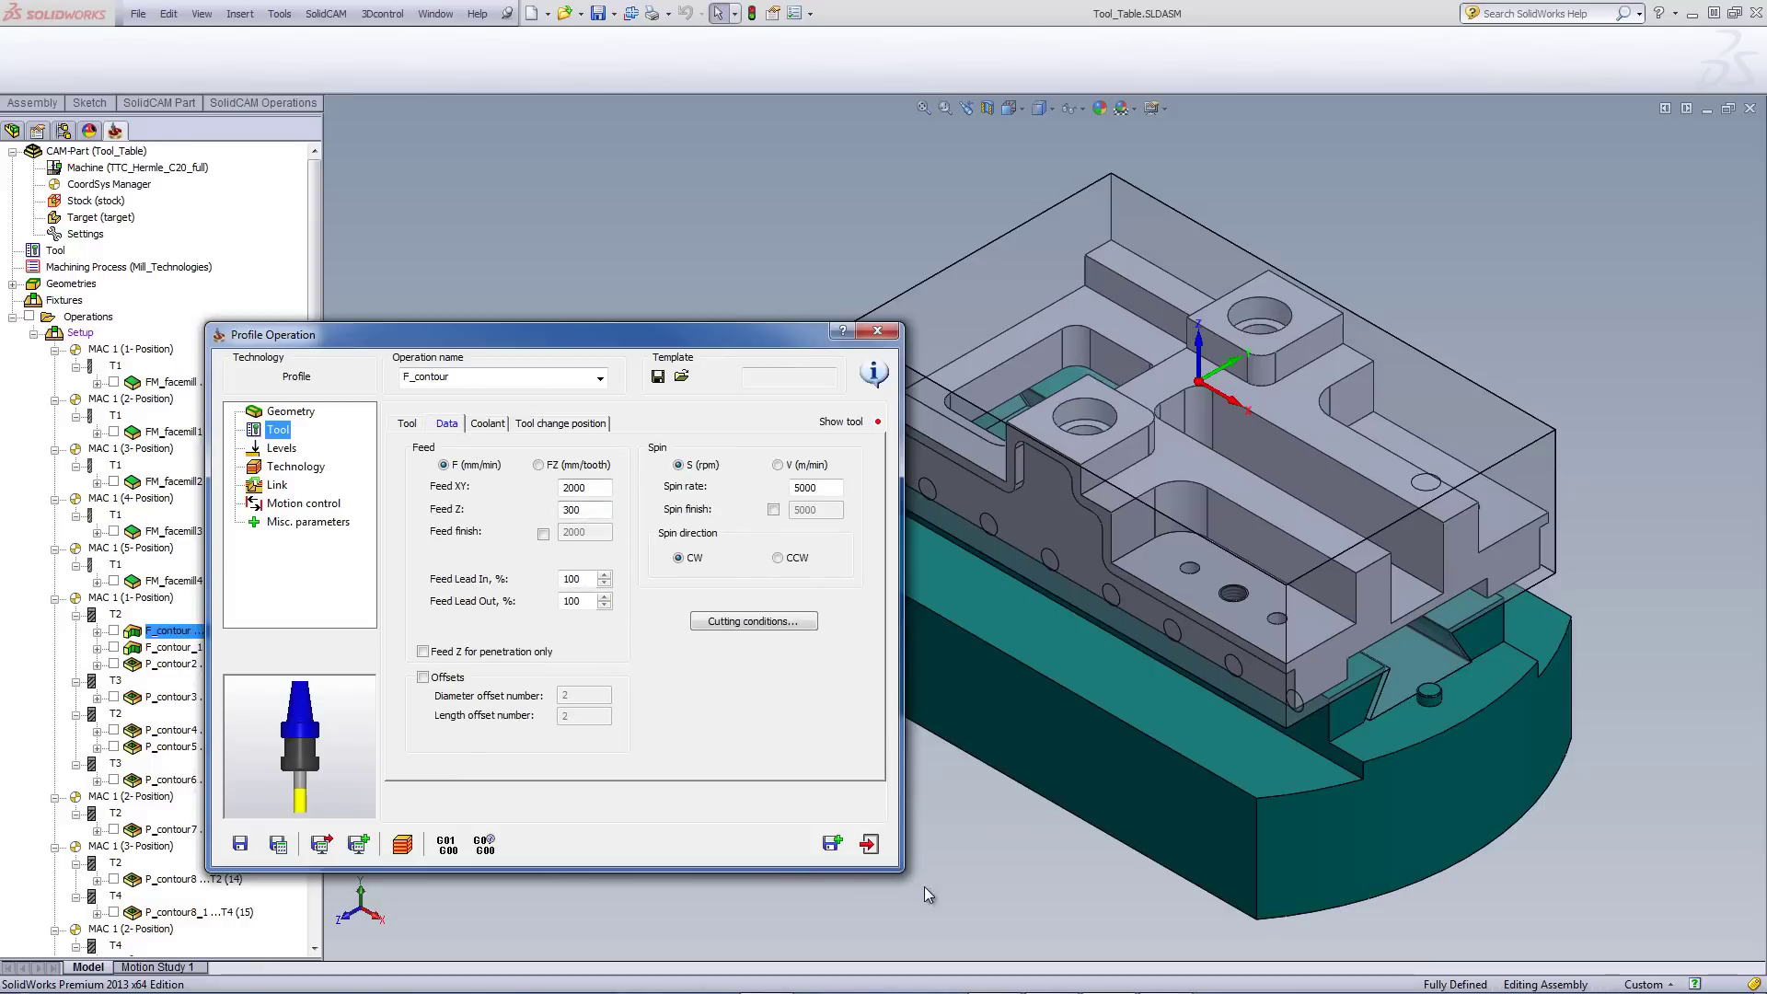
click(869, 845)
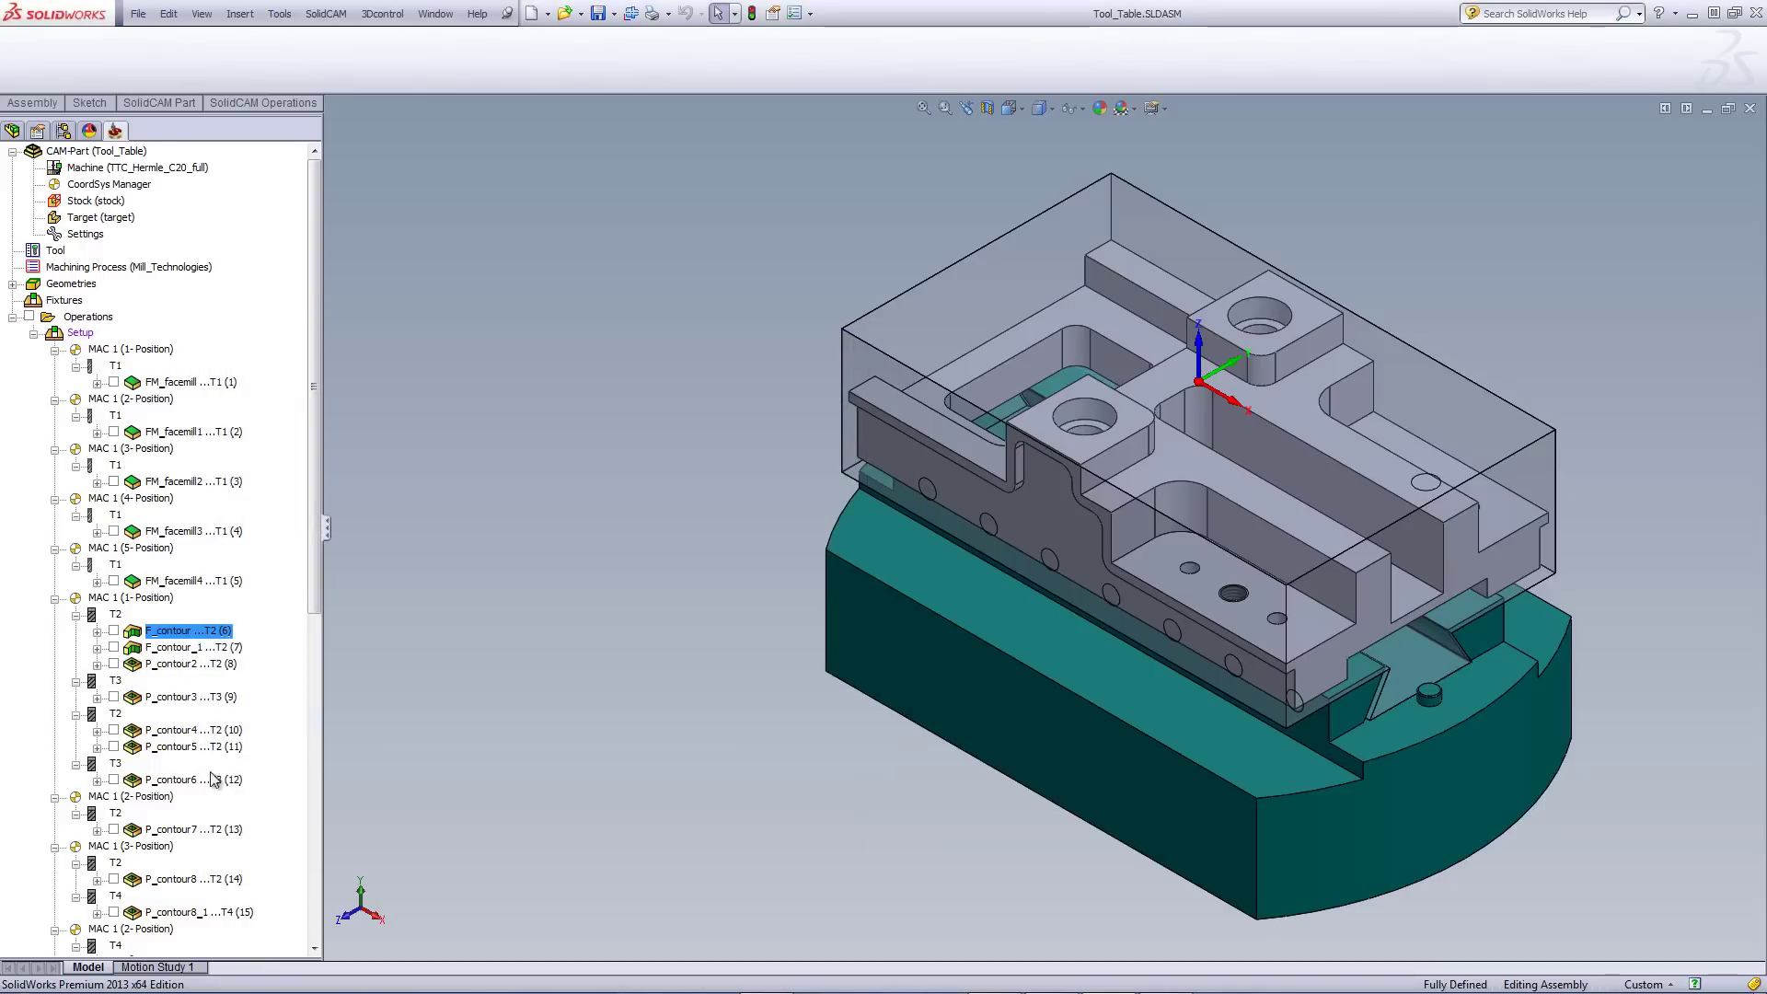
click(187, 732)
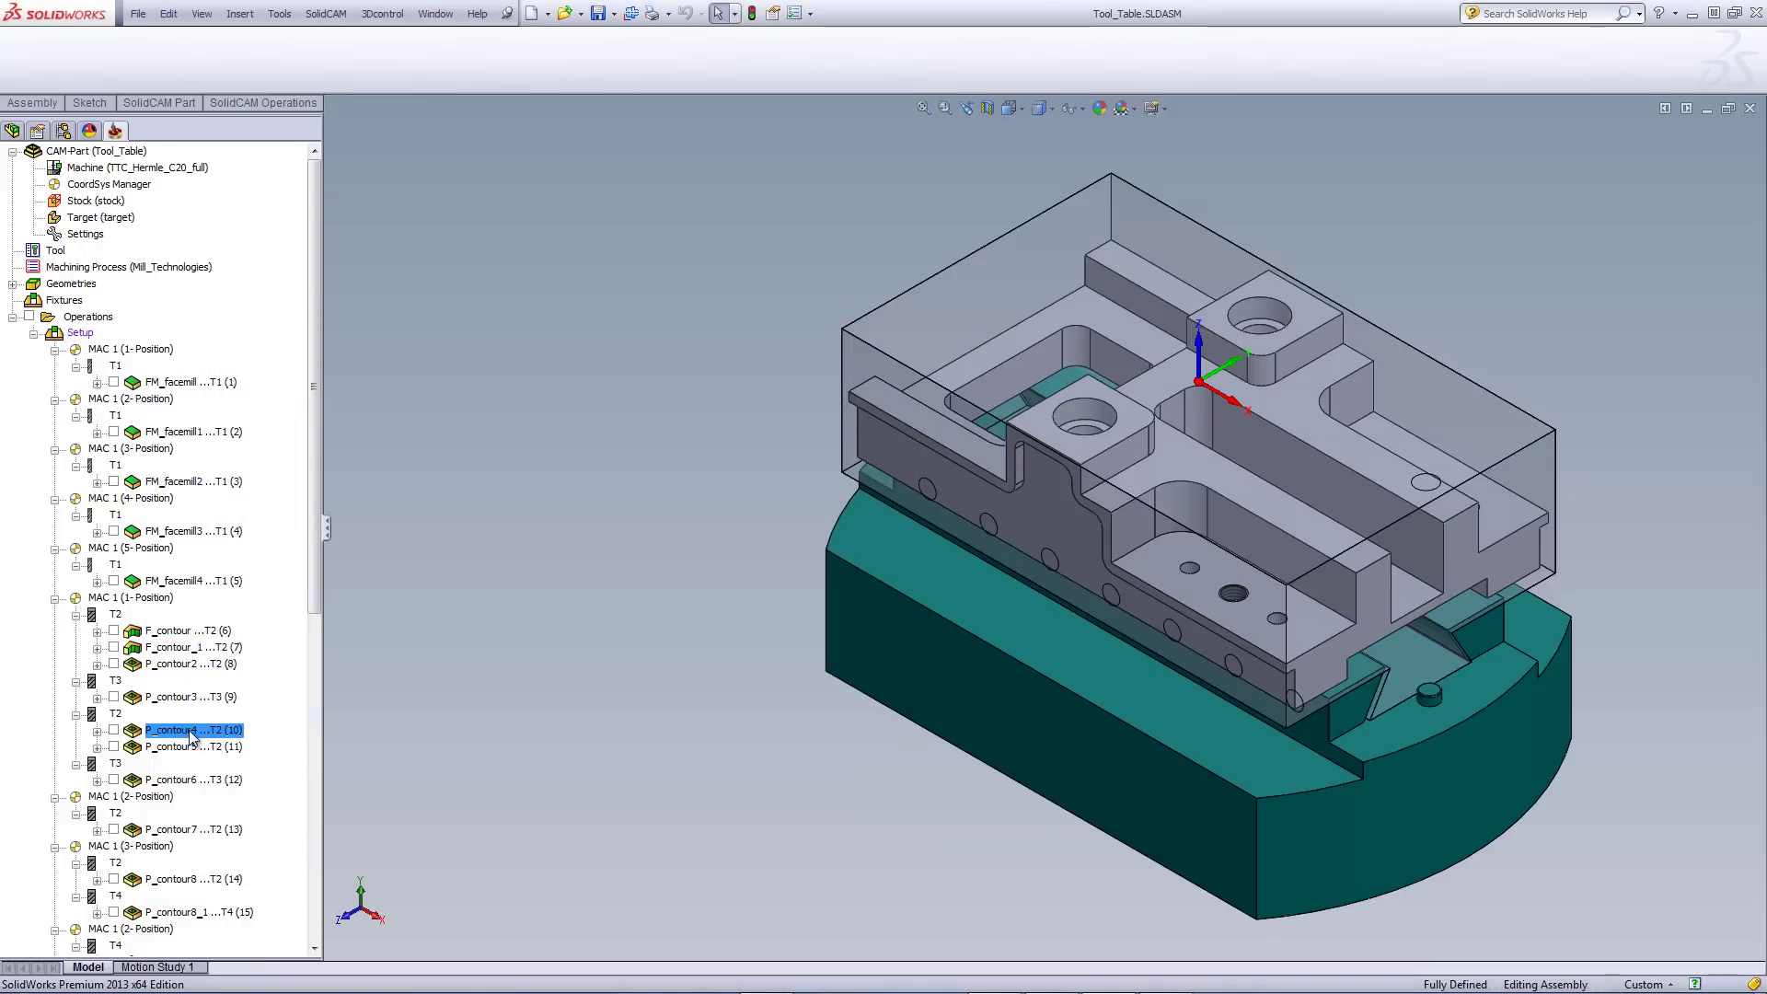
double_click(190, 732)
click(446, 424)
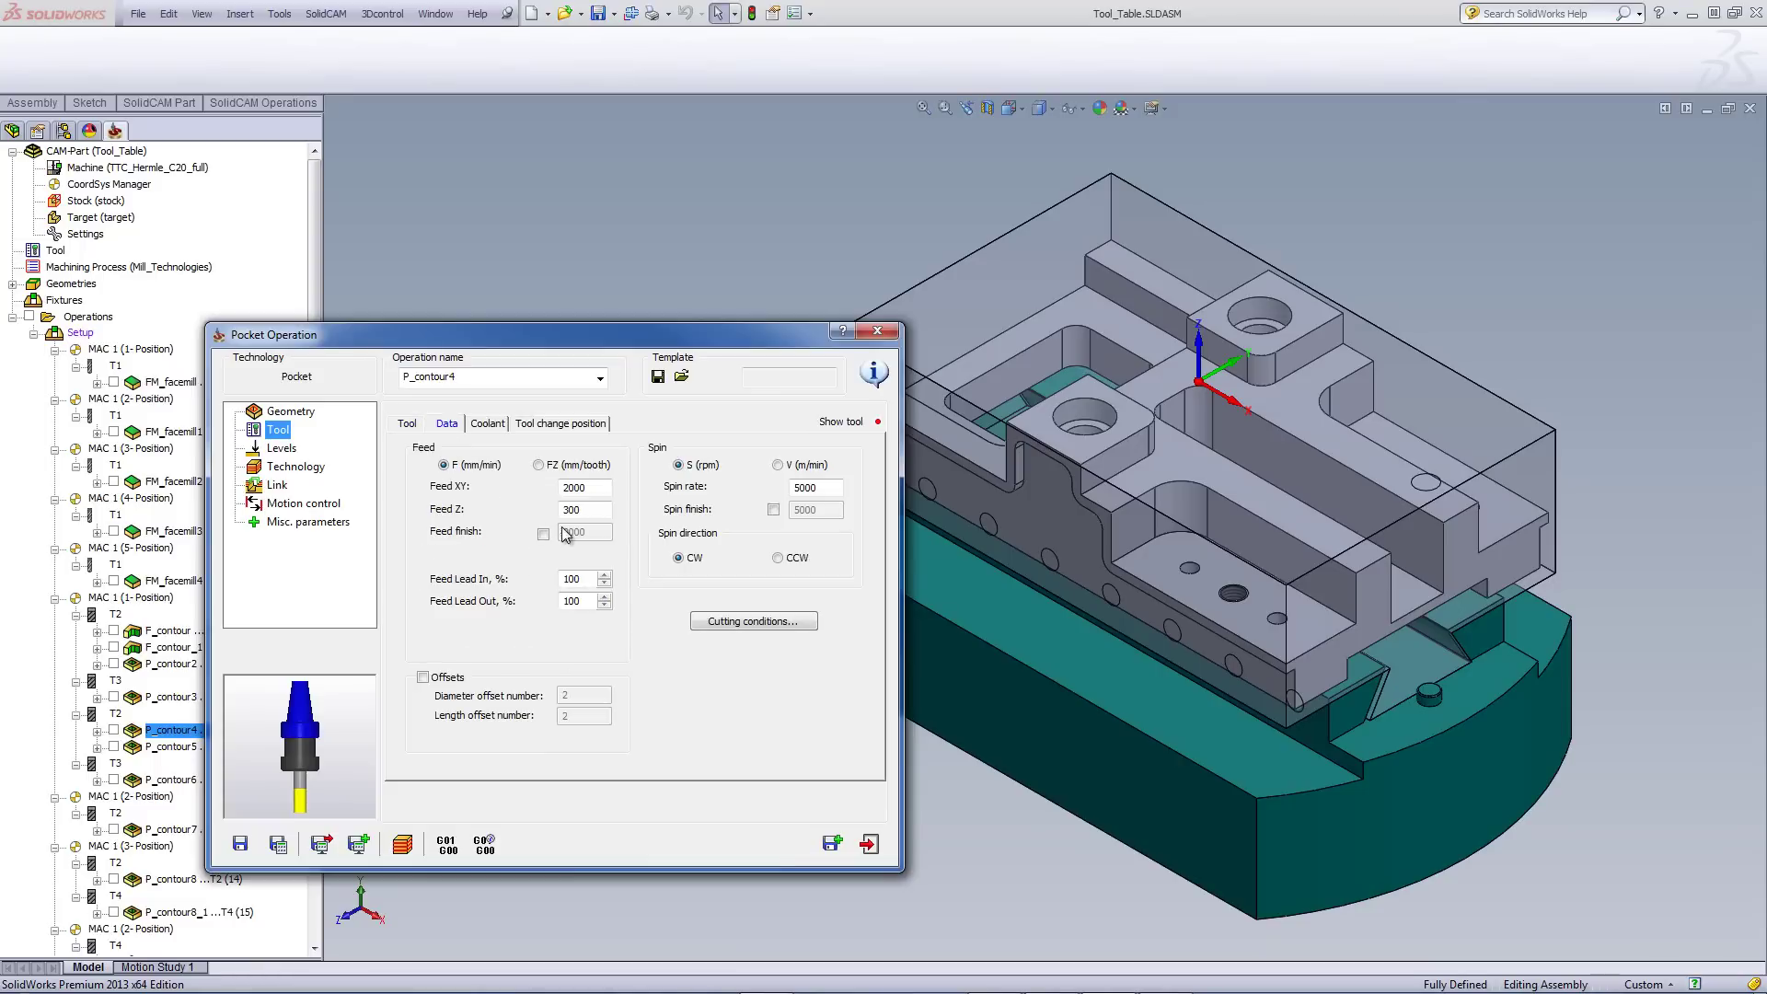
click(870, 845)
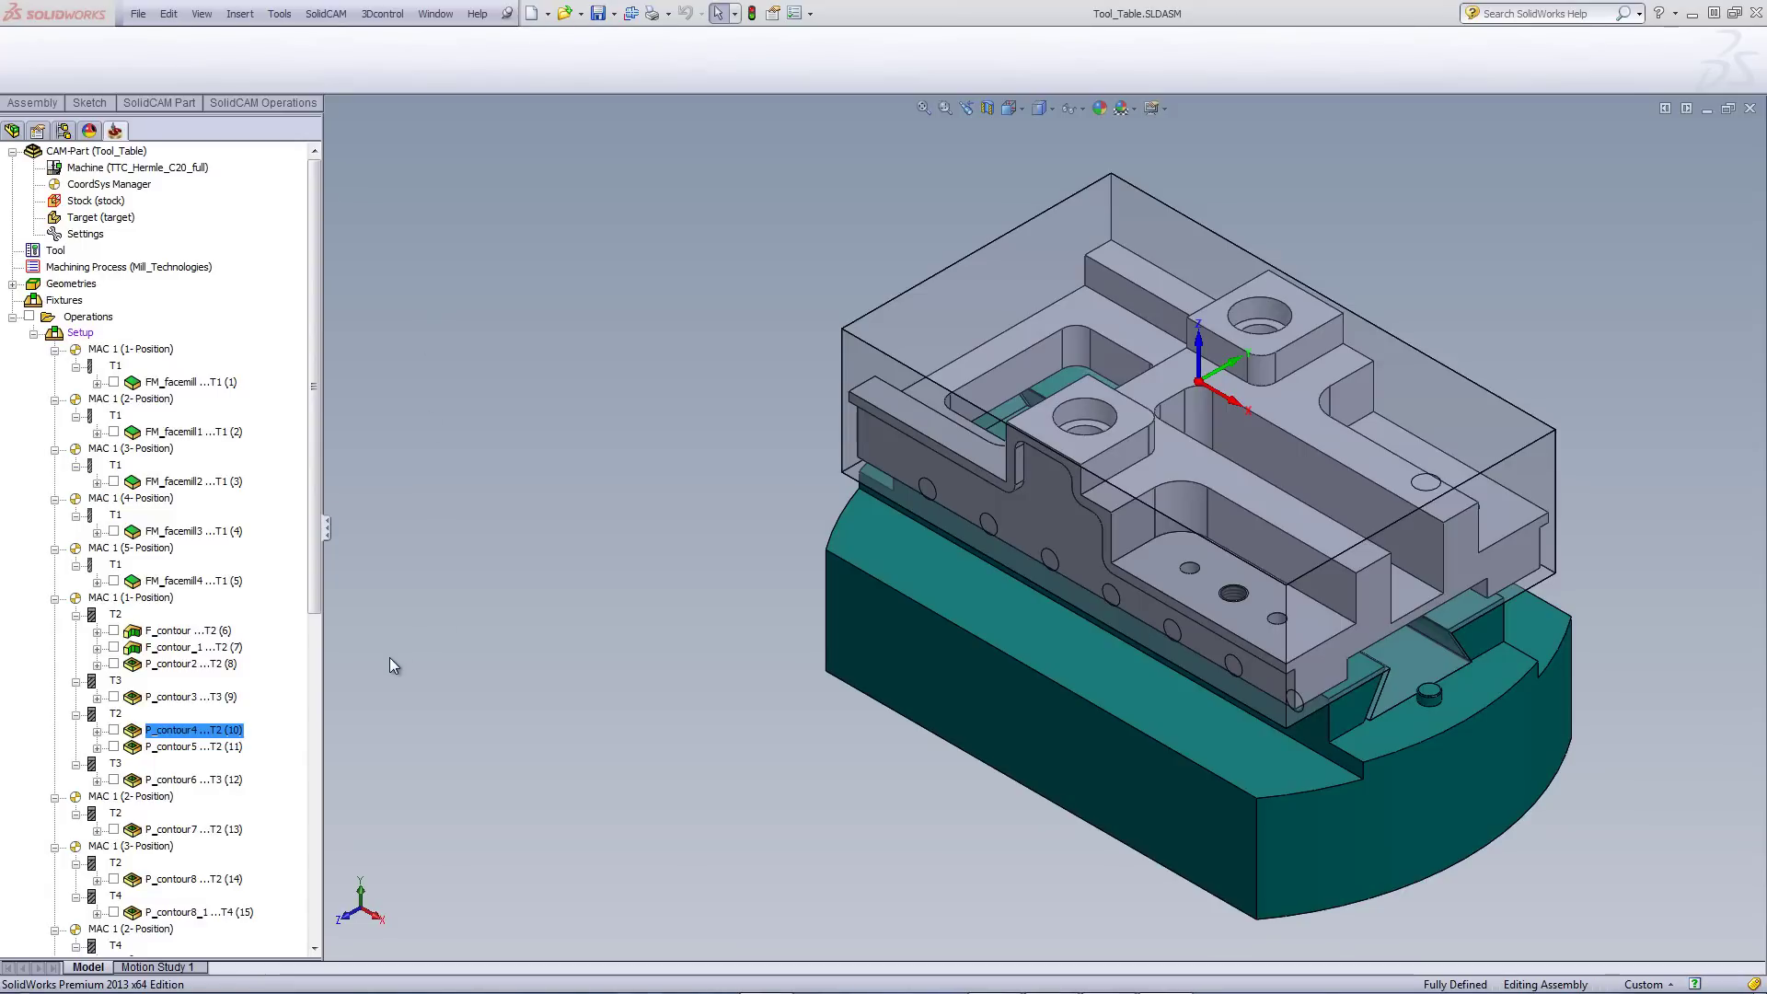
Replace the T2 tool shared by the P_contour4 and P_contour5 operations with tool 3, the 12 mm end mill from the part tool table.
right_click(116, 715)
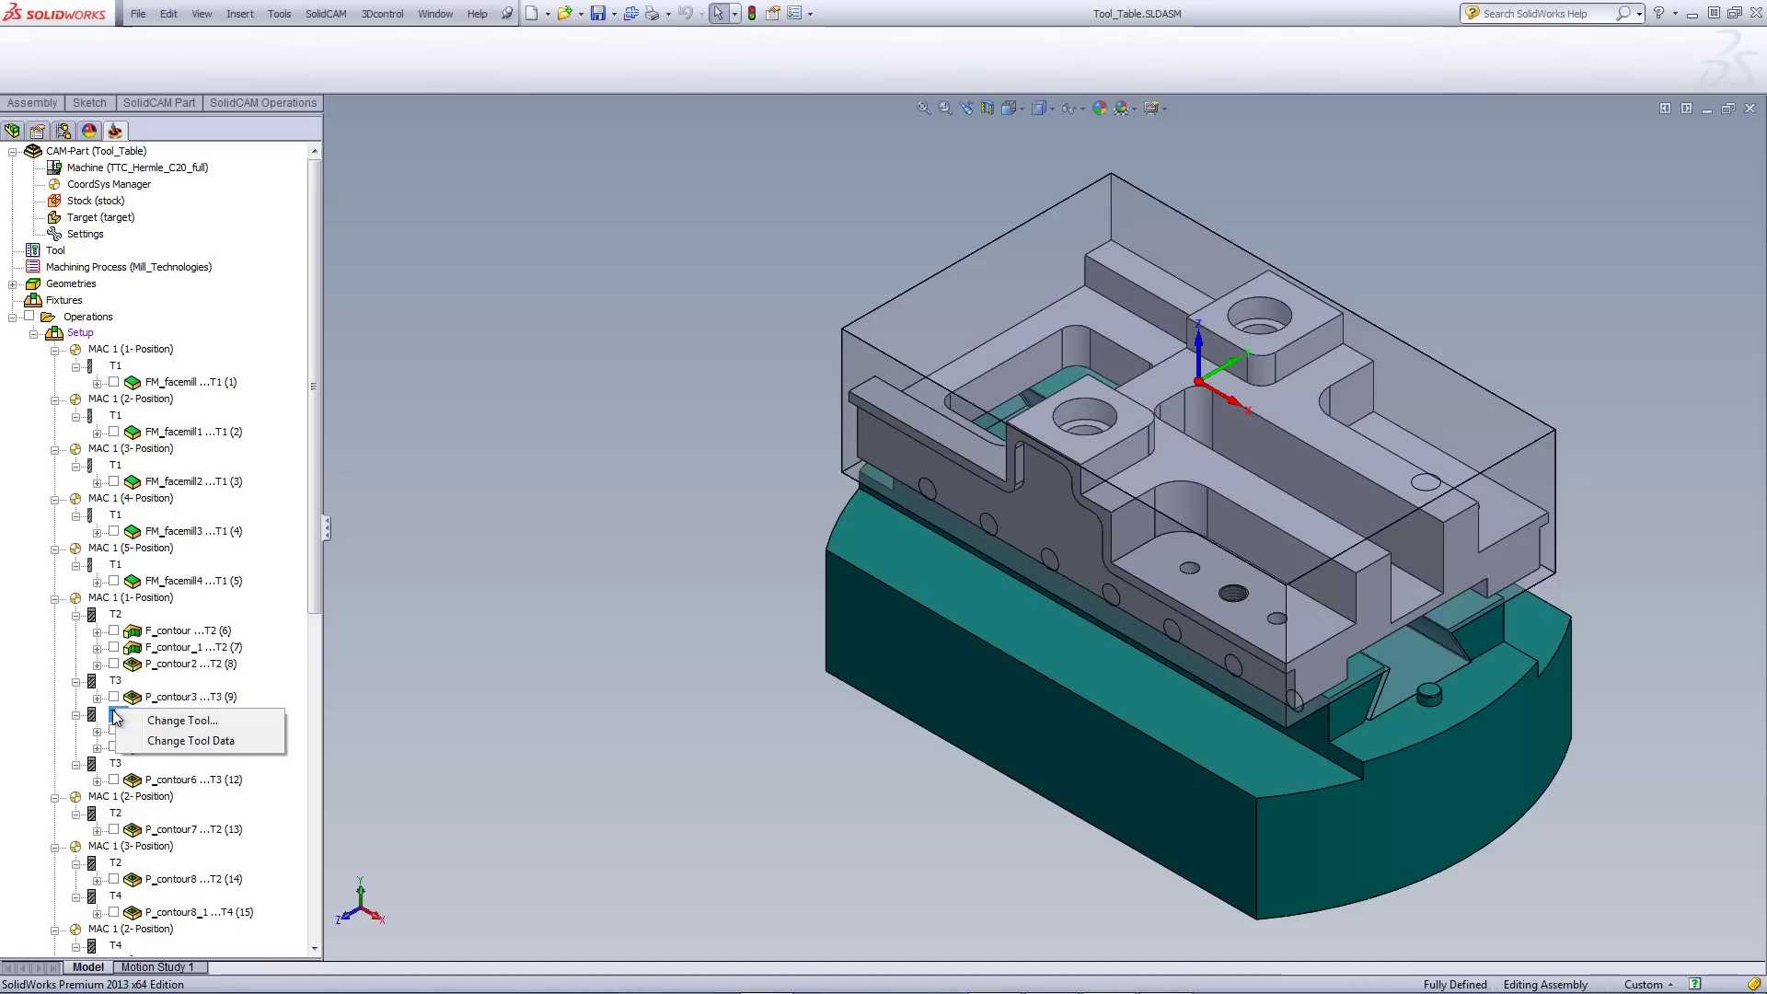
click(177, 722)
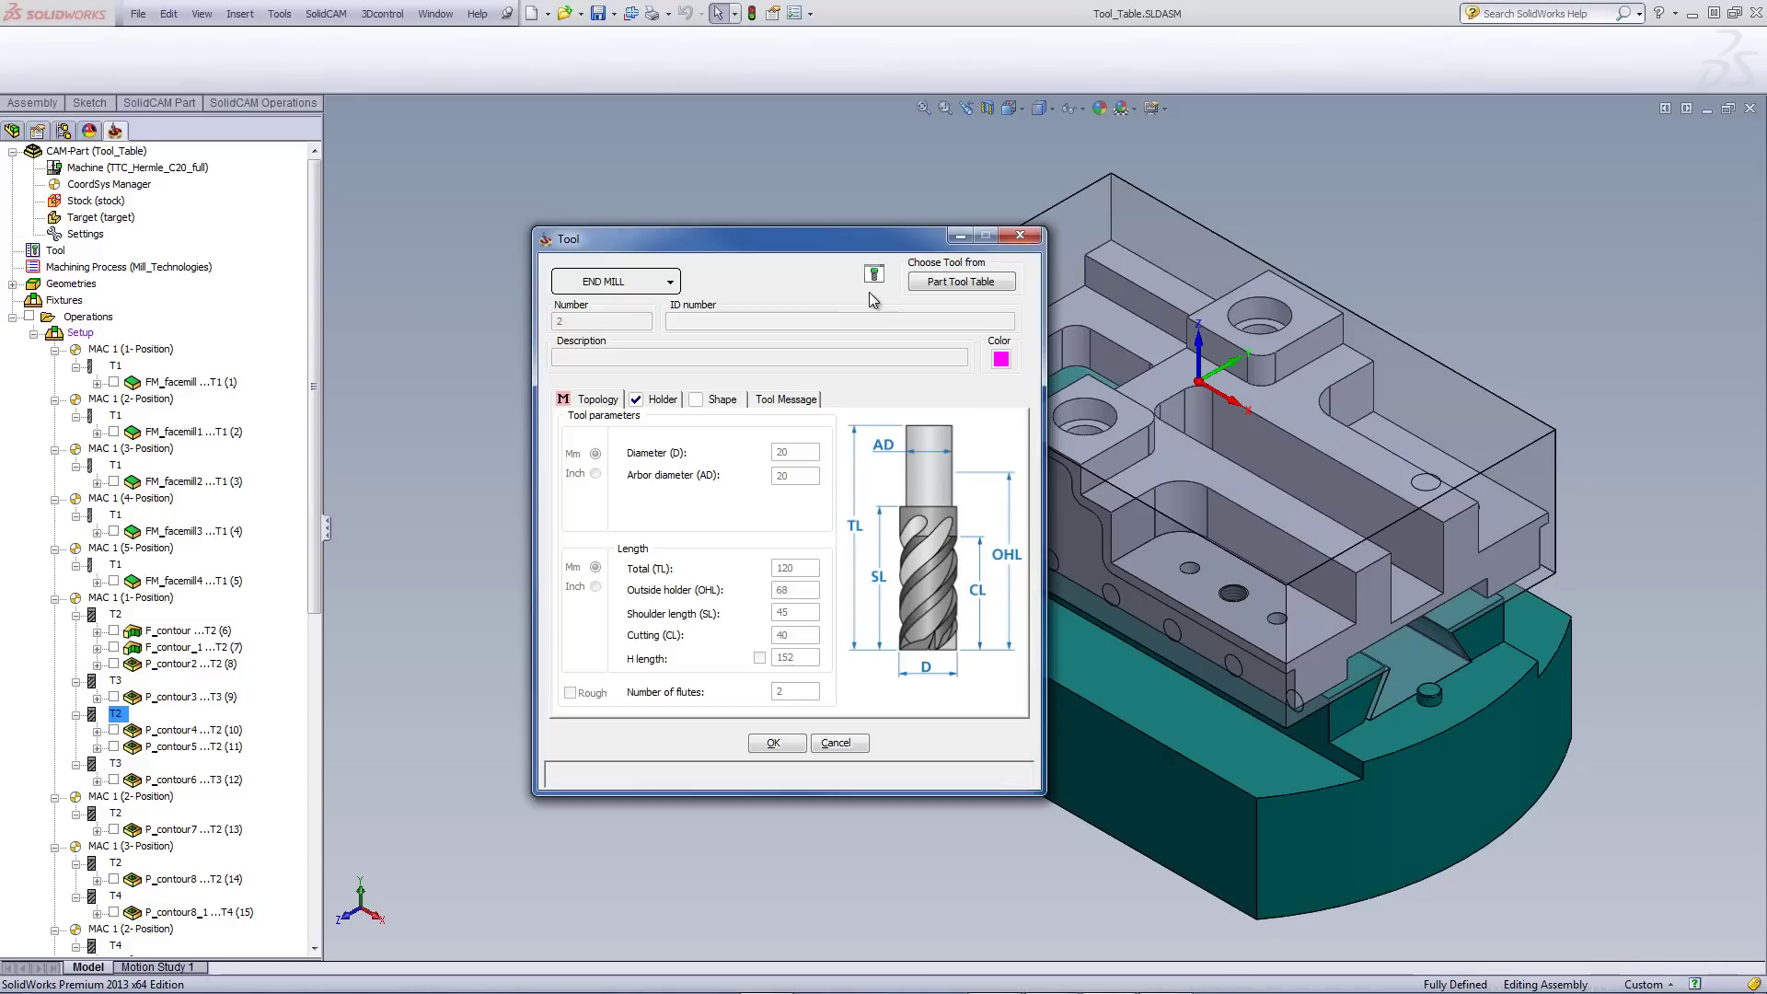
click(963, 280)
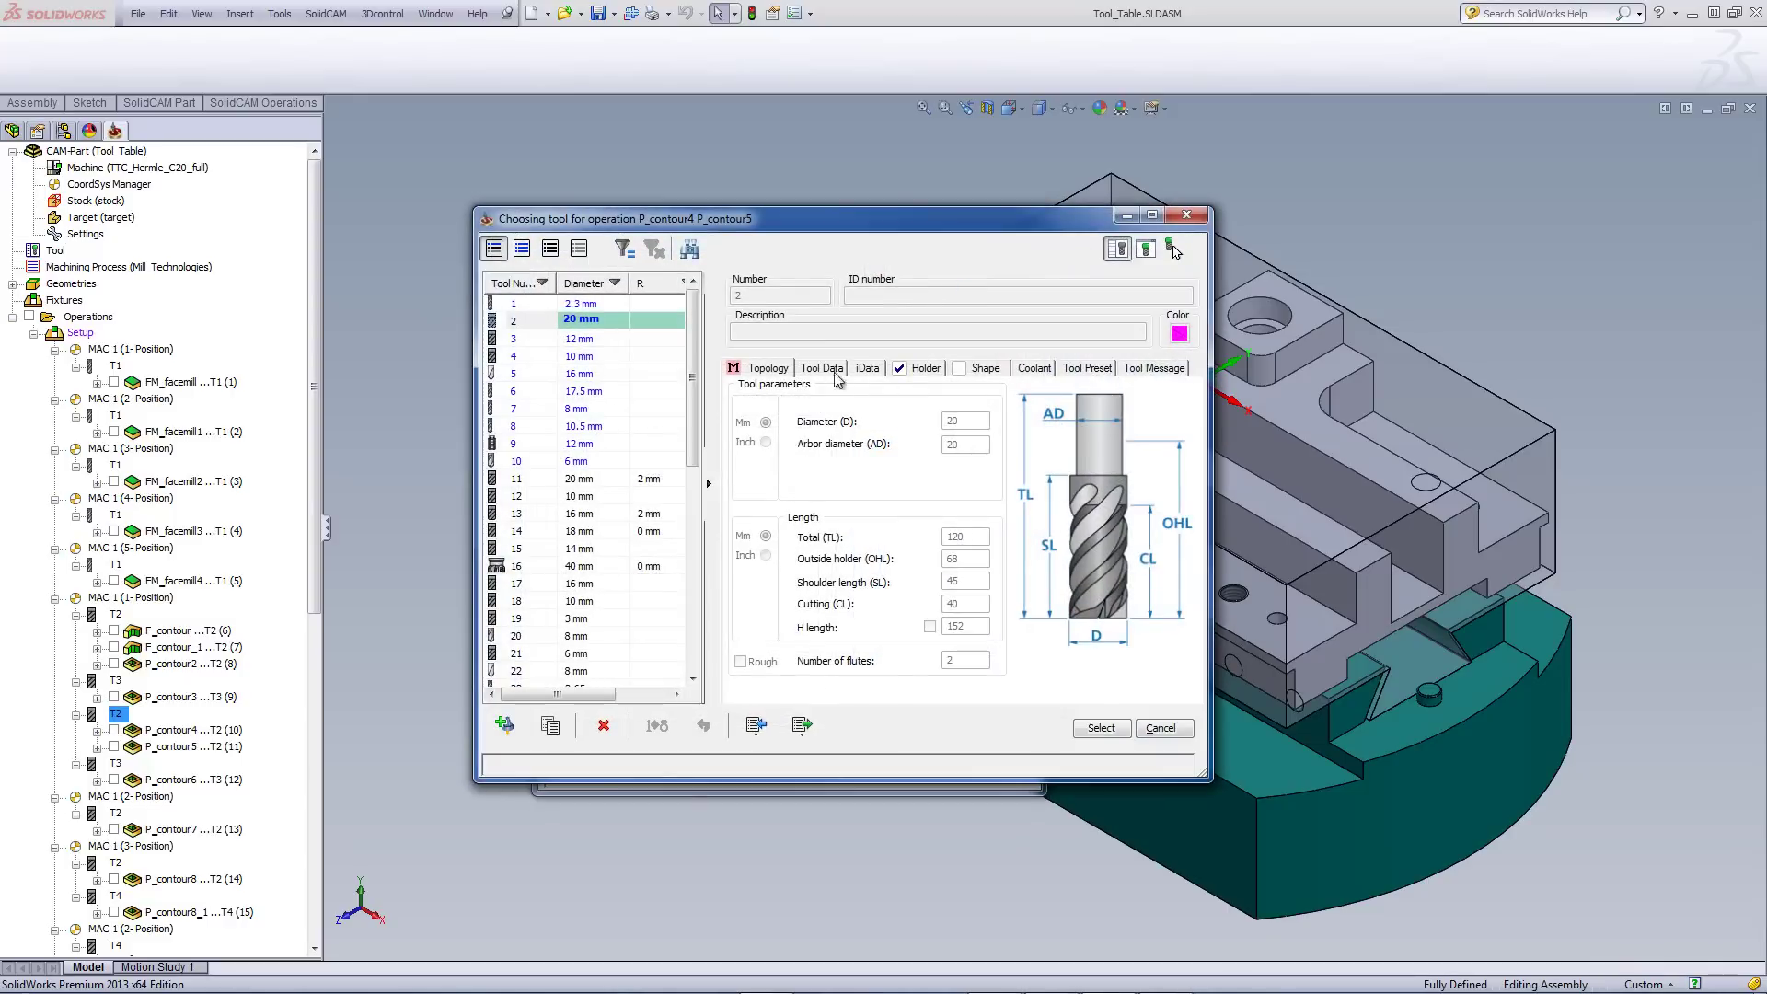
click(505, 725)
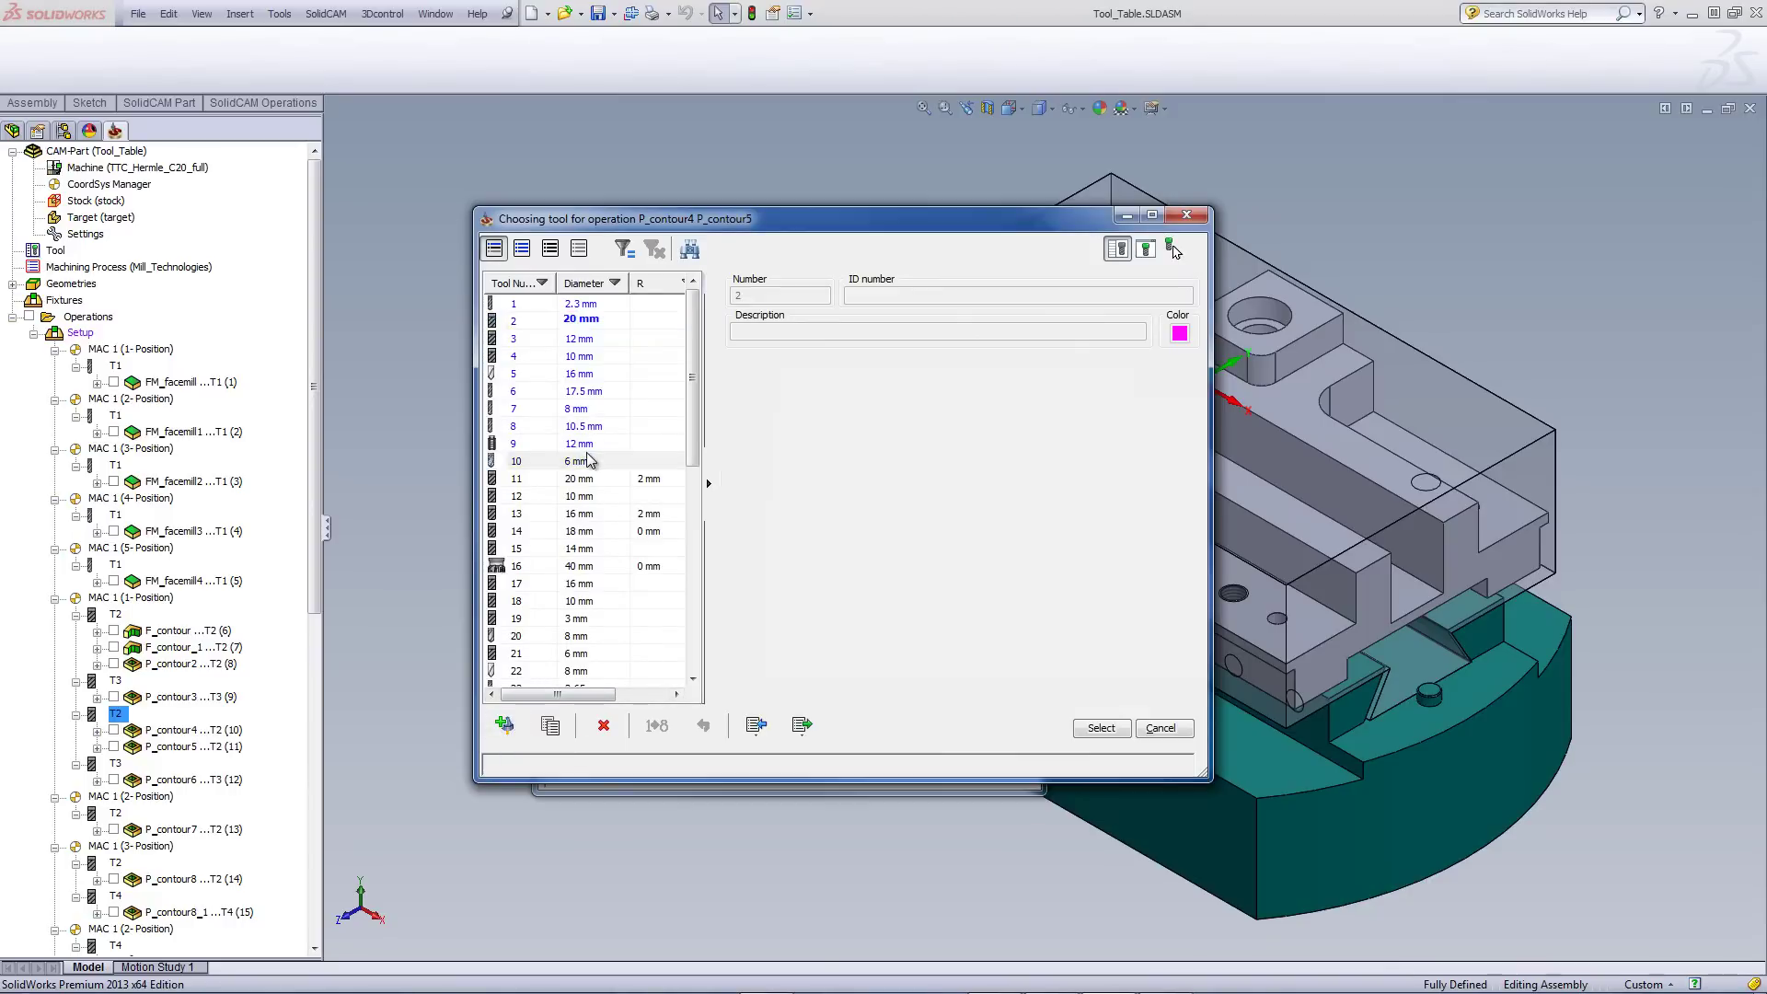
click(589, 460)
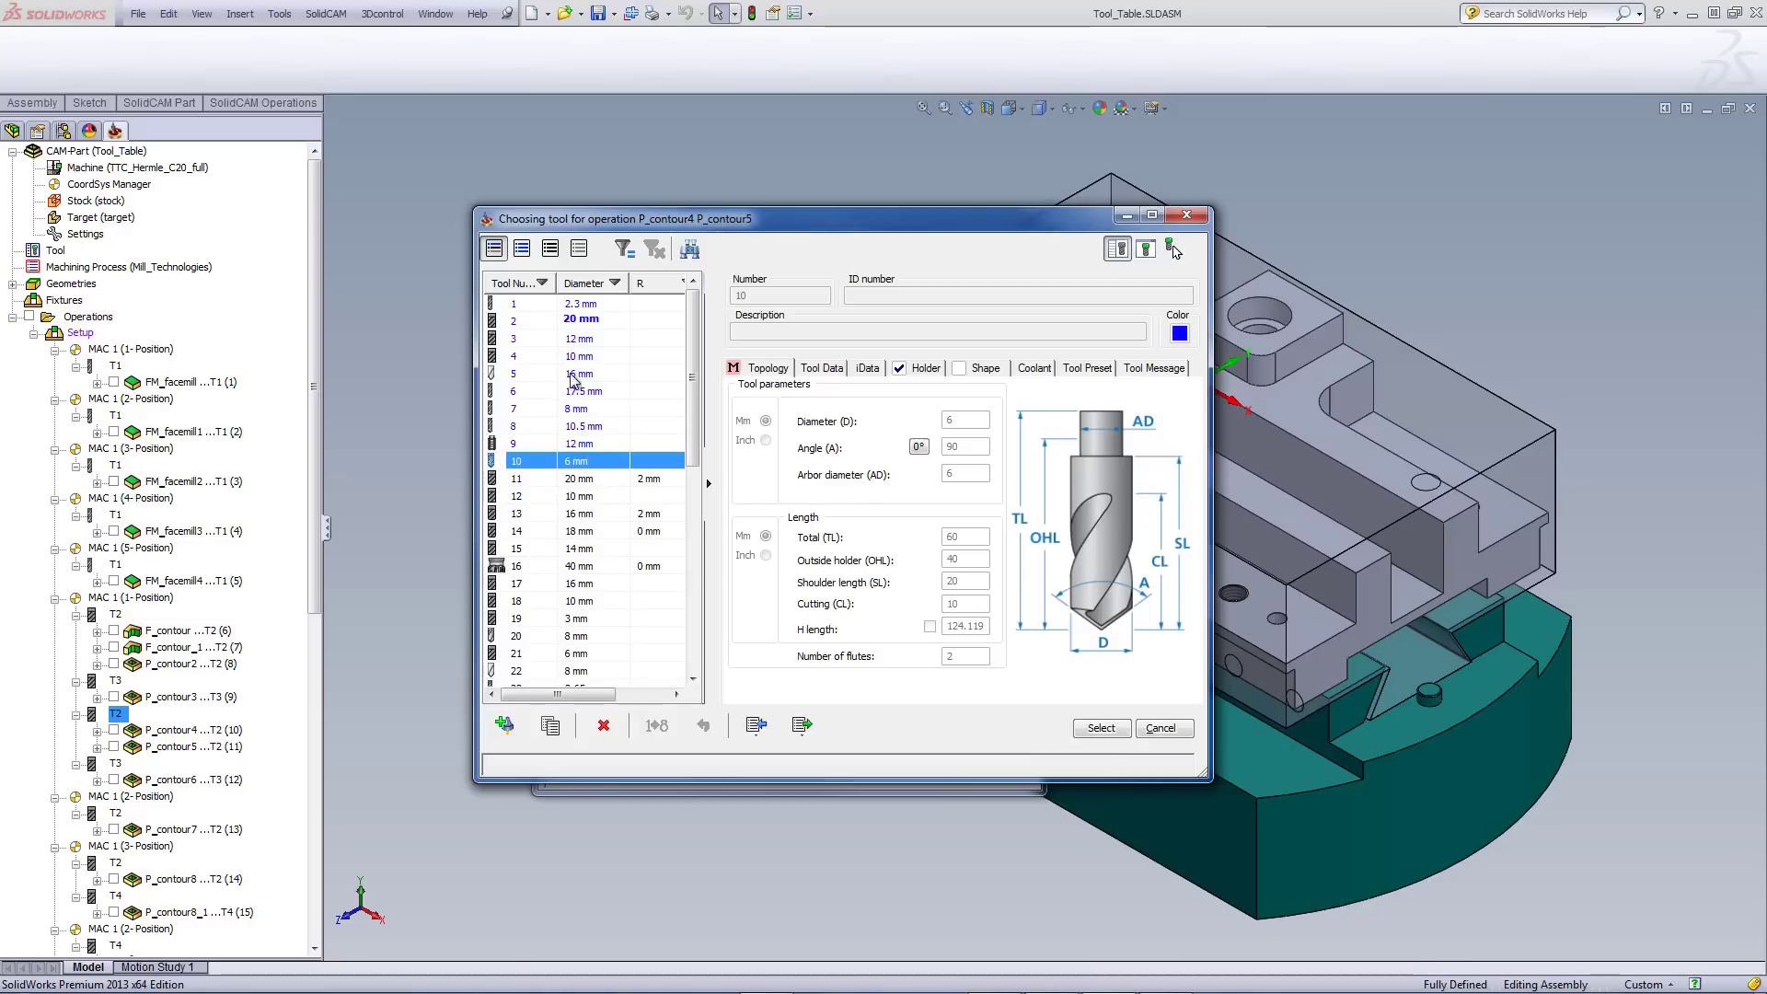
click(573, 340)
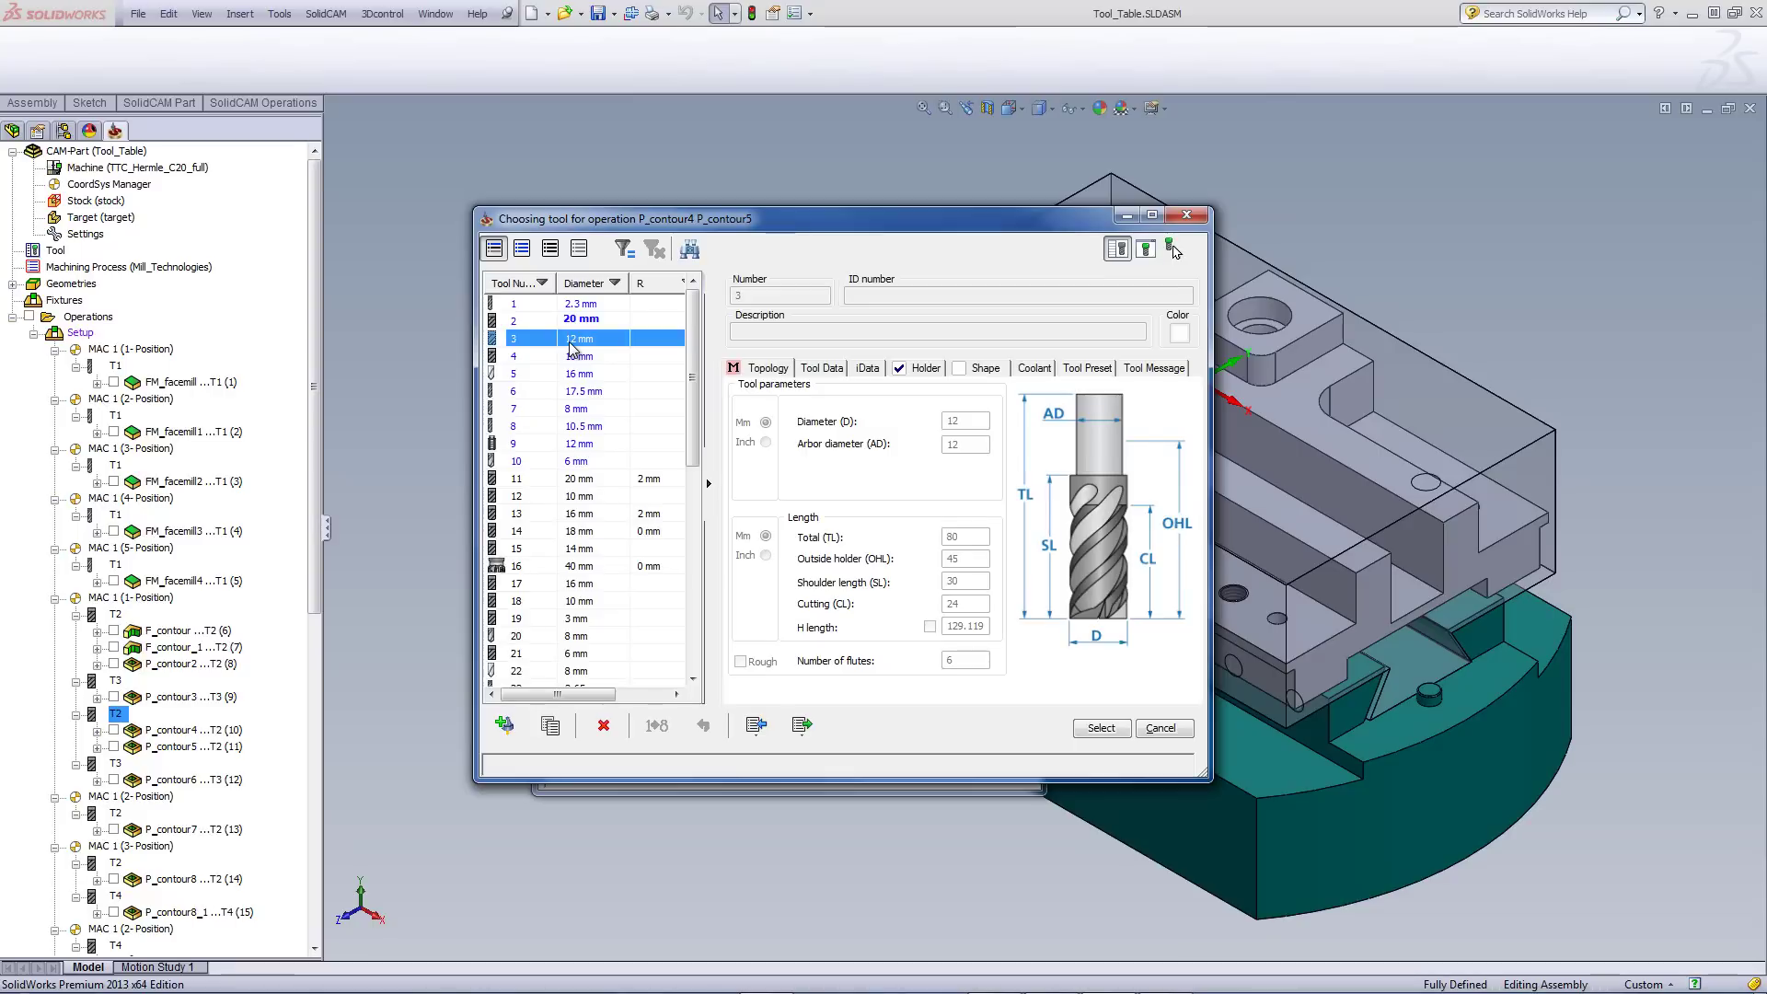
click(1101, 727)
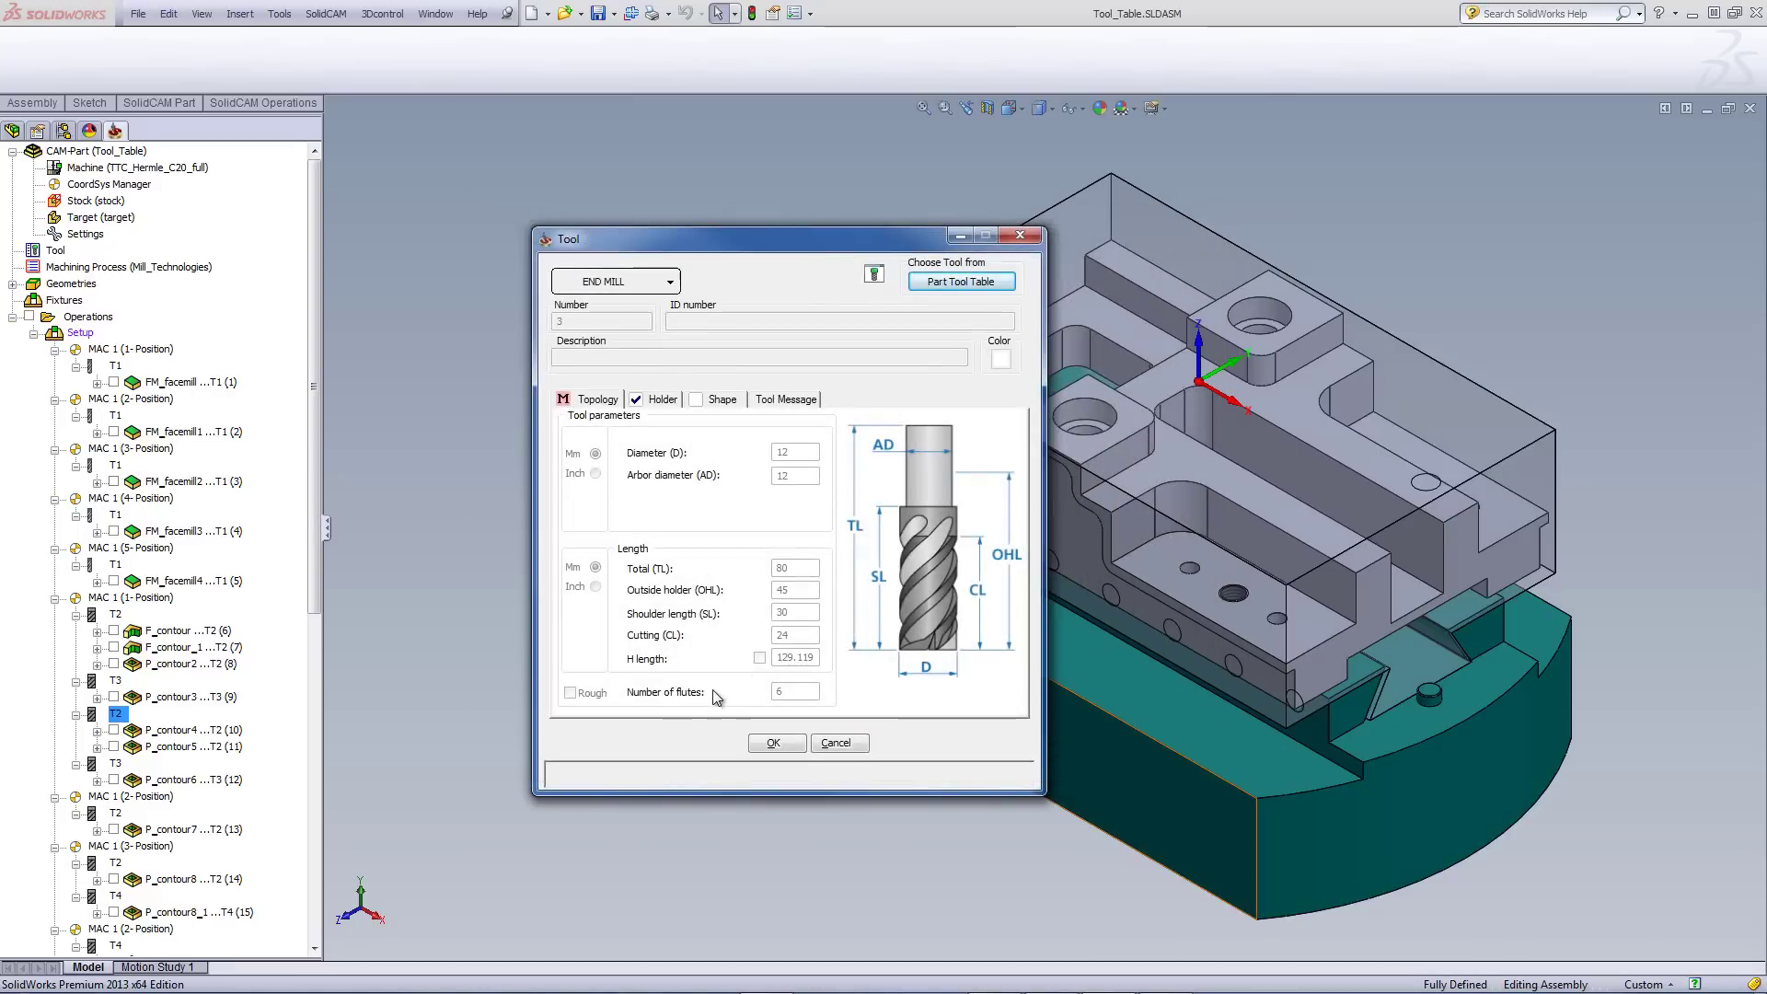
click(776, 743)
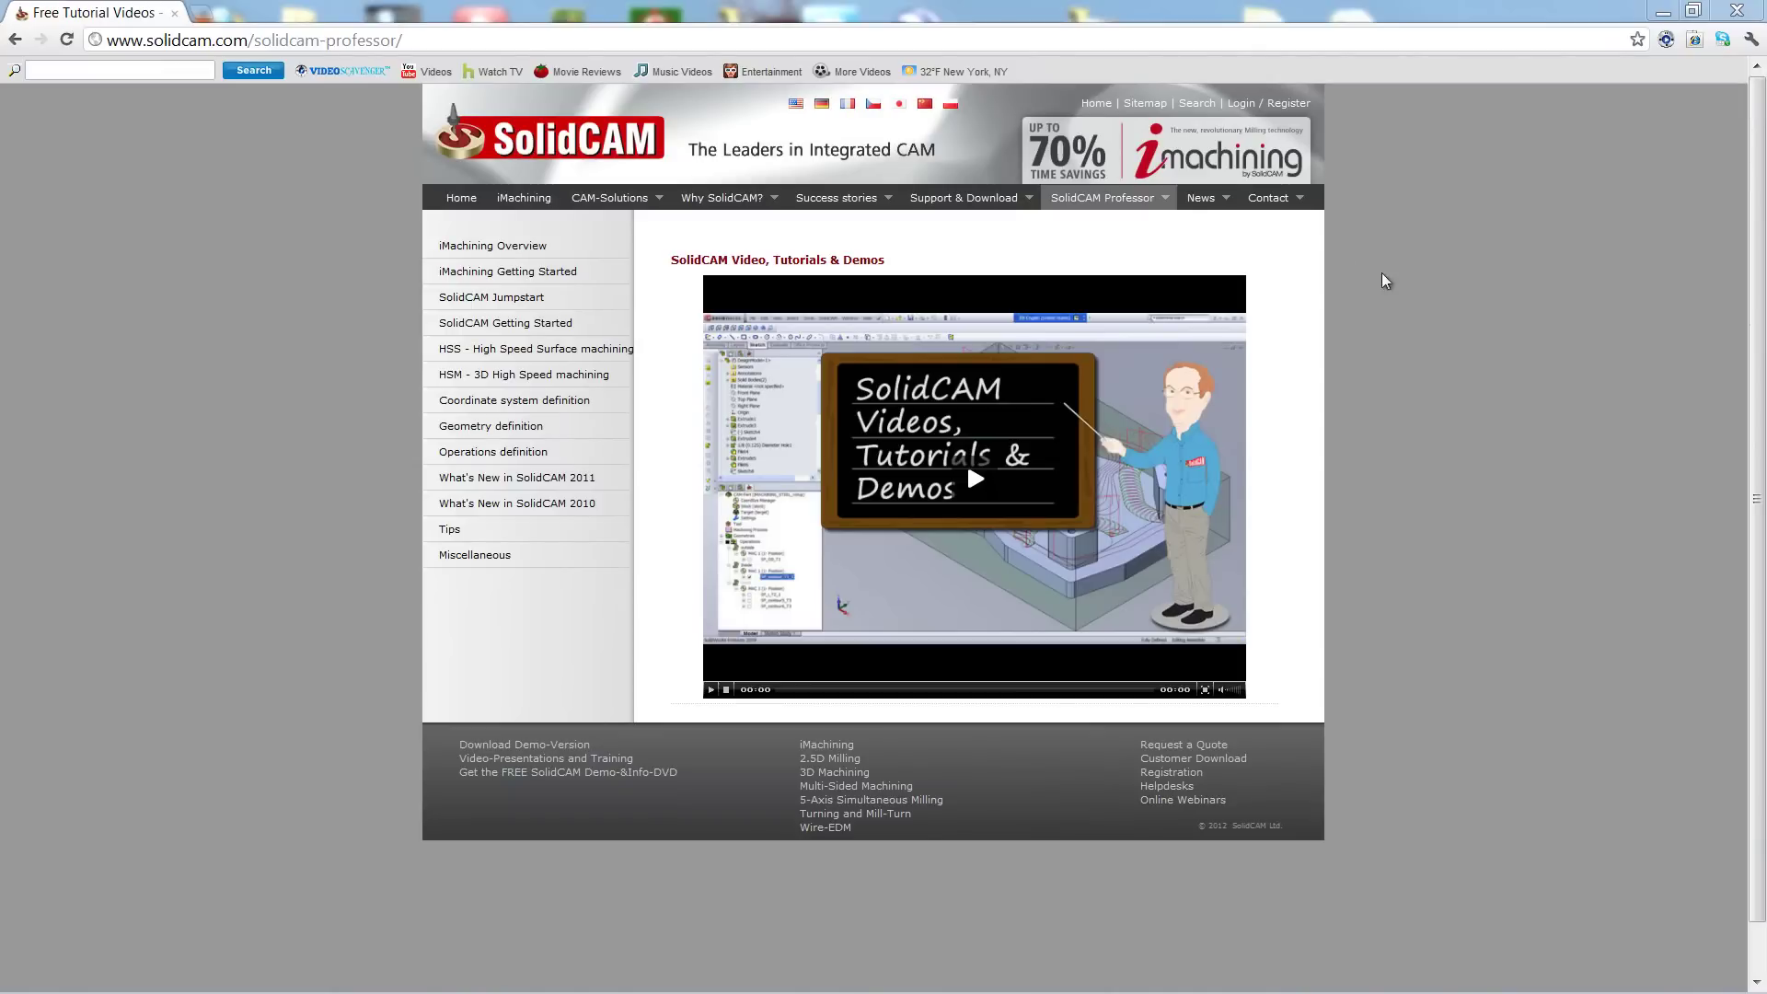
mouse_move(1123, 210)
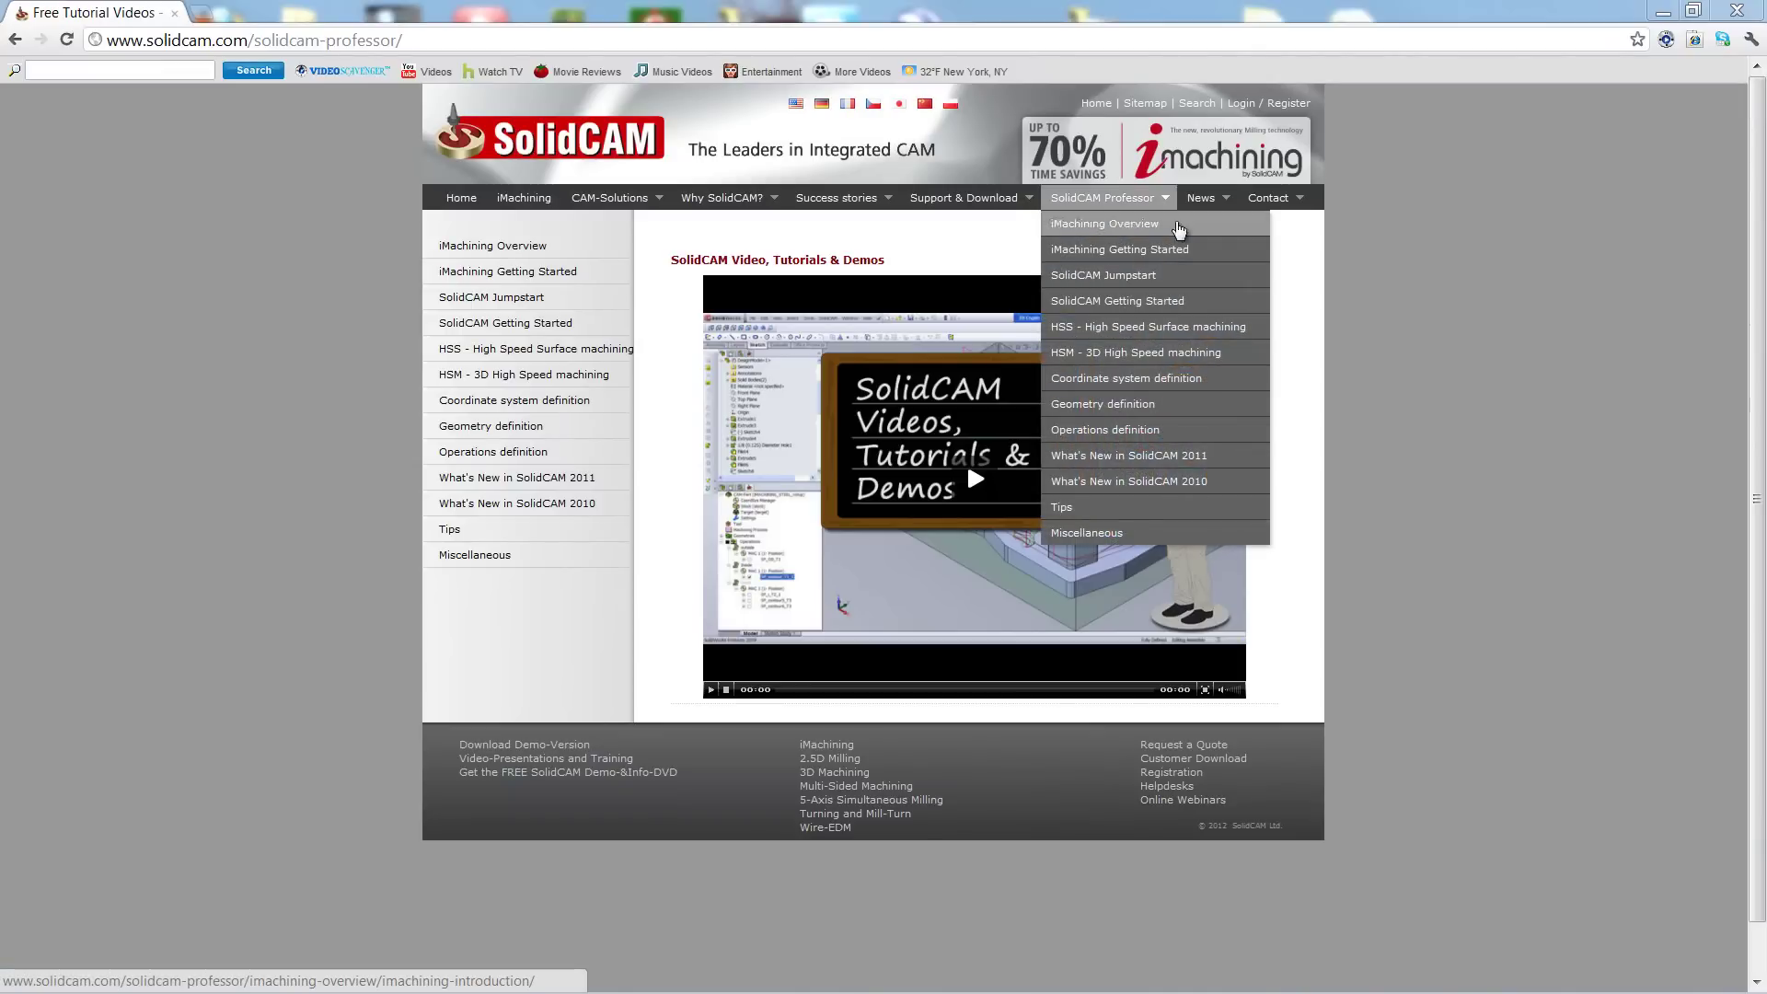